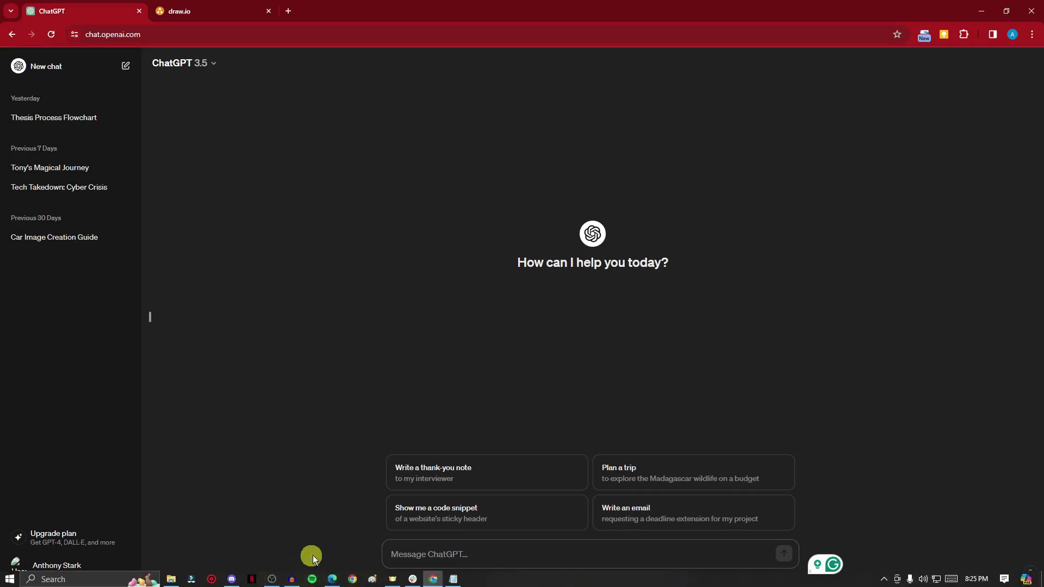
Look over the saved prompts in Notepad, trying selections on the first line and the flowchart request
mouse_move(465, 584)
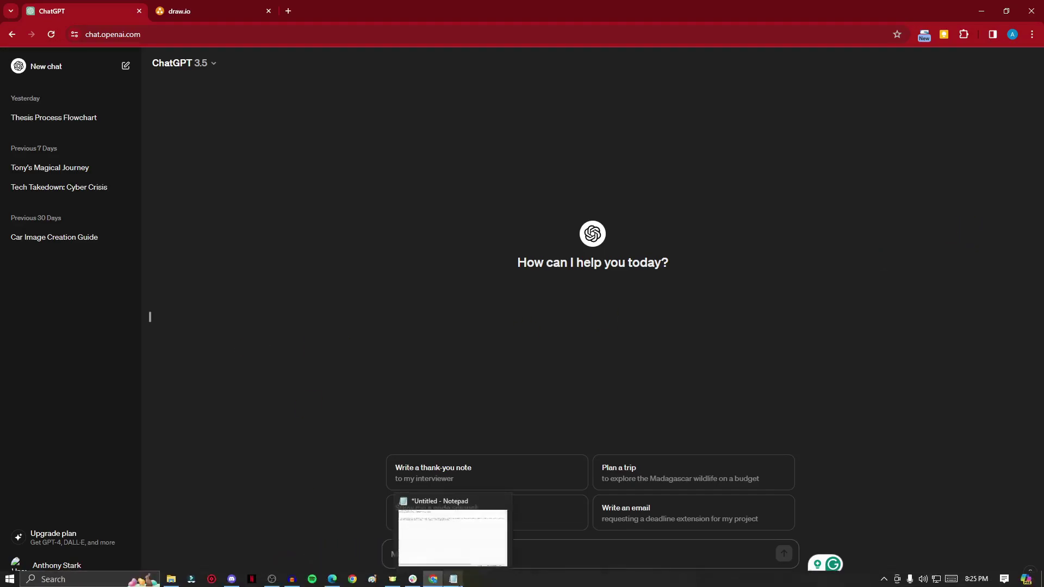
click(459, 581)
drag(399, 96, 91, 85)
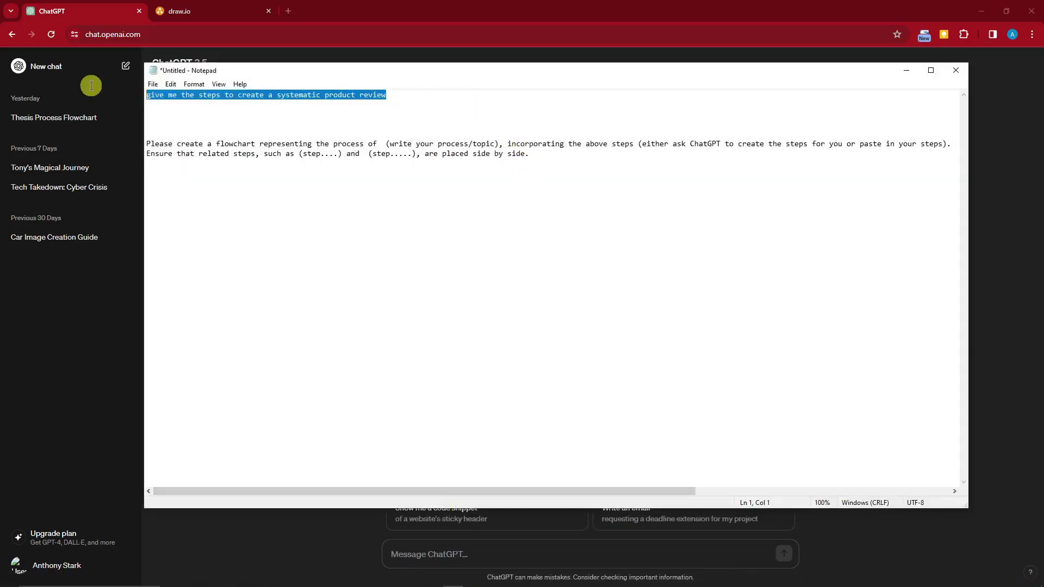
click(550, 145)
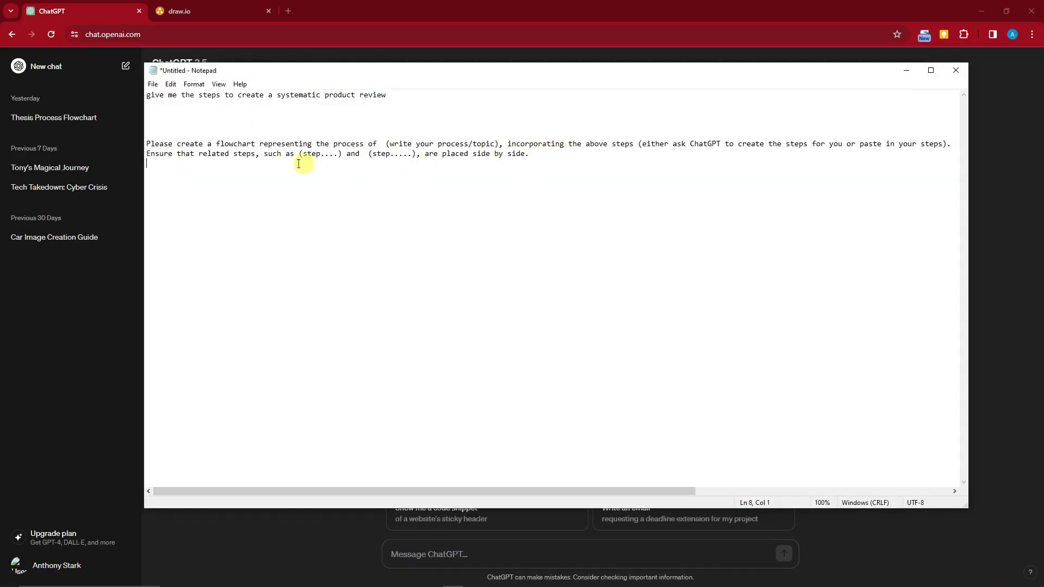
drag(297, 163, 133, 144)
click(365, 126)
drag(387, 95, 151, 96)
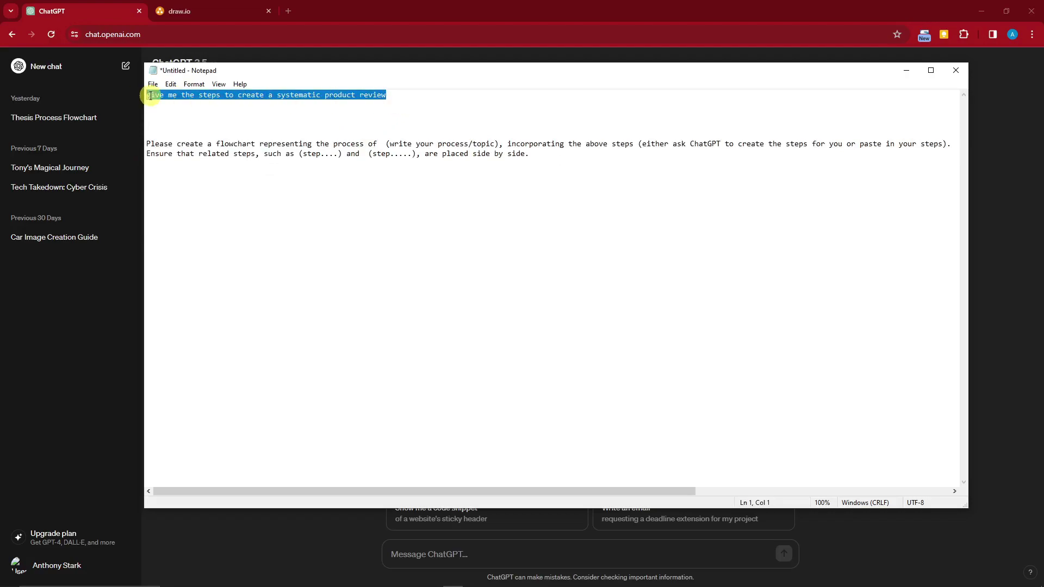
click(388, 96)
drag(392, 96, 163, 98)
click(498, 153)
drag(511, 153, 224, 150)
click(604, 198)
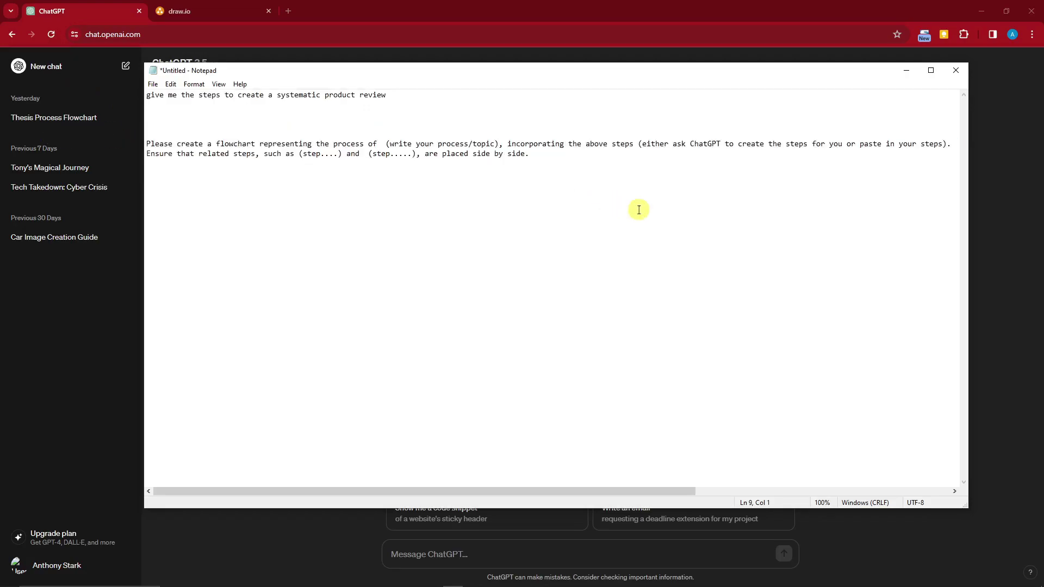
key(alt+Tab)
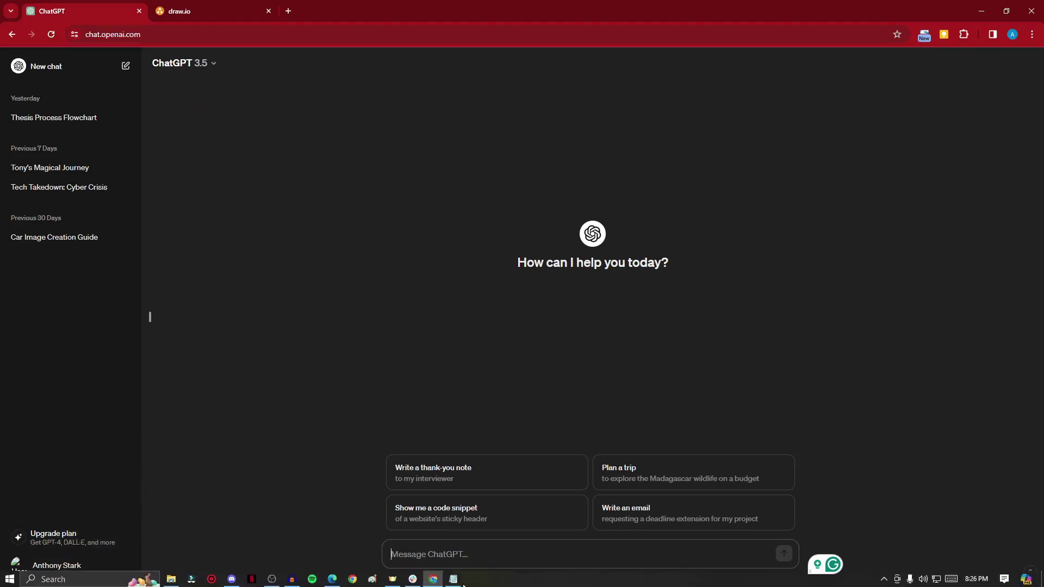
Copy the first prompt line from Notepad and return to ChatGPT's message box
click(453, 580)
drag(387, 95, 117, 89)
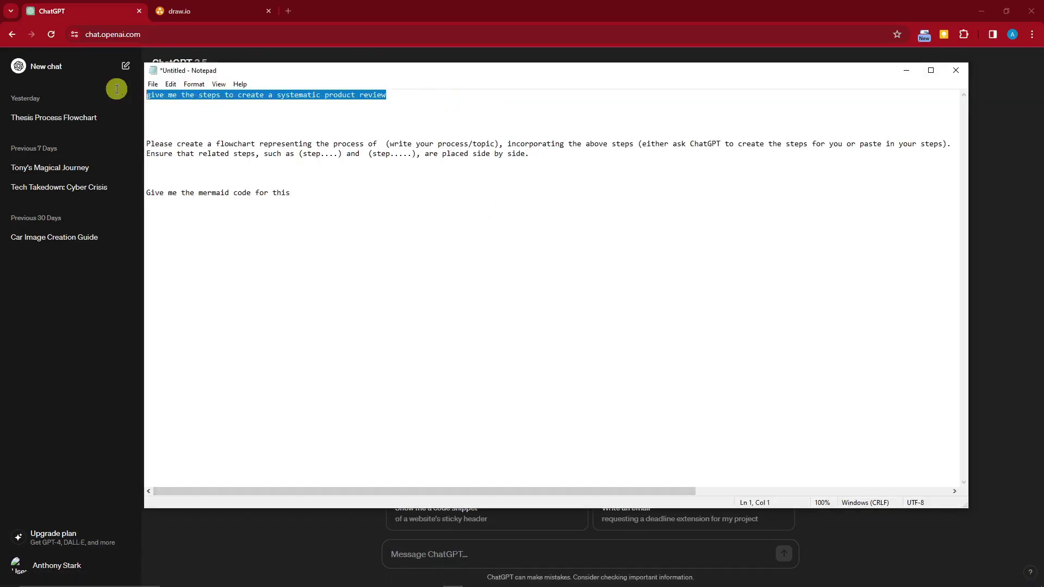
key(ctrl+c)
click(906, 71)
click(466, 550)
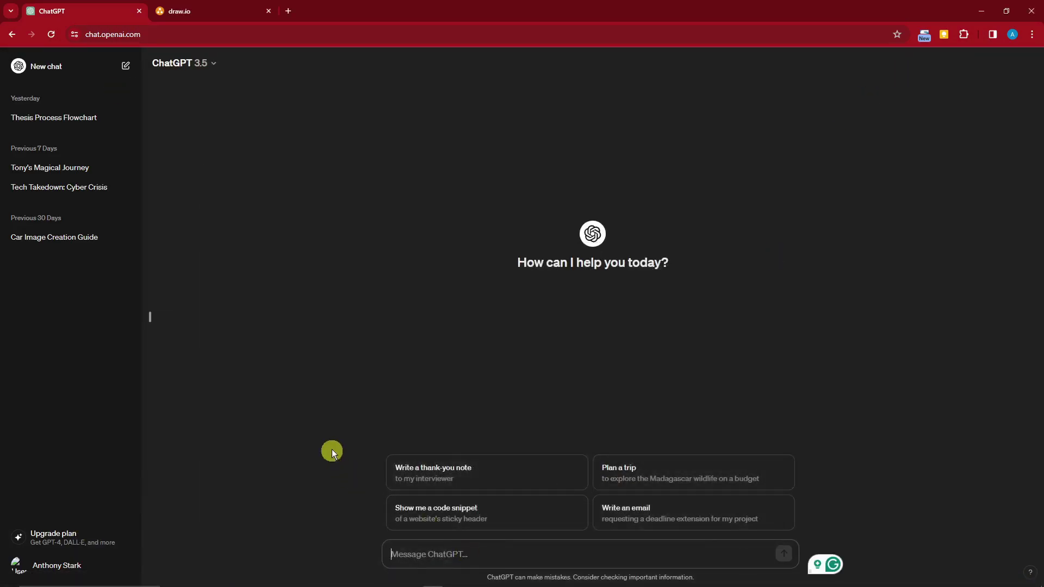
Paste the systematic product review steps request into ChatGPT, review the wording, and send it
key(ctrl+v)
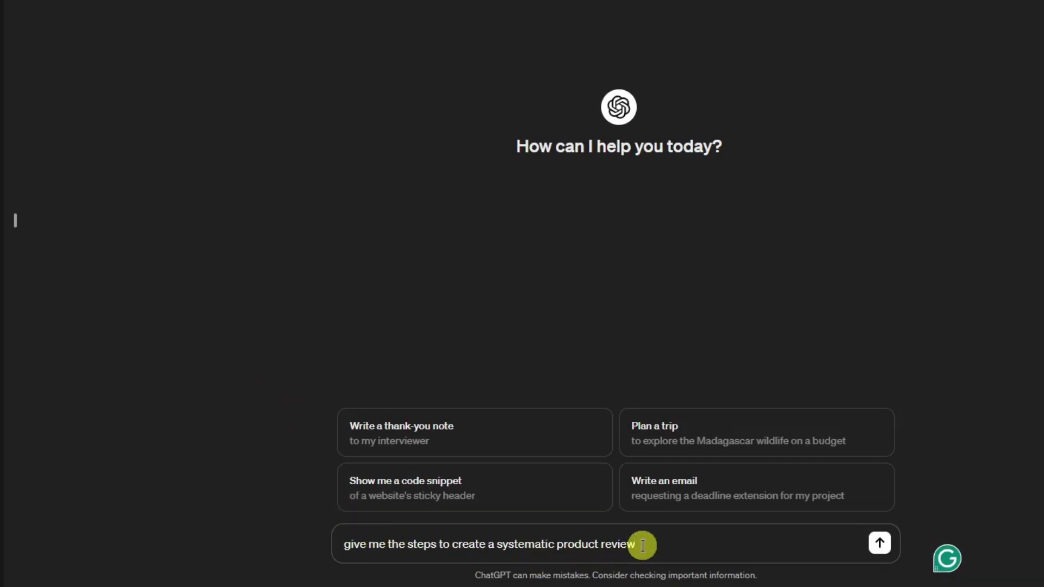
drag(643, 546, 345, 540)
click(426, 541)
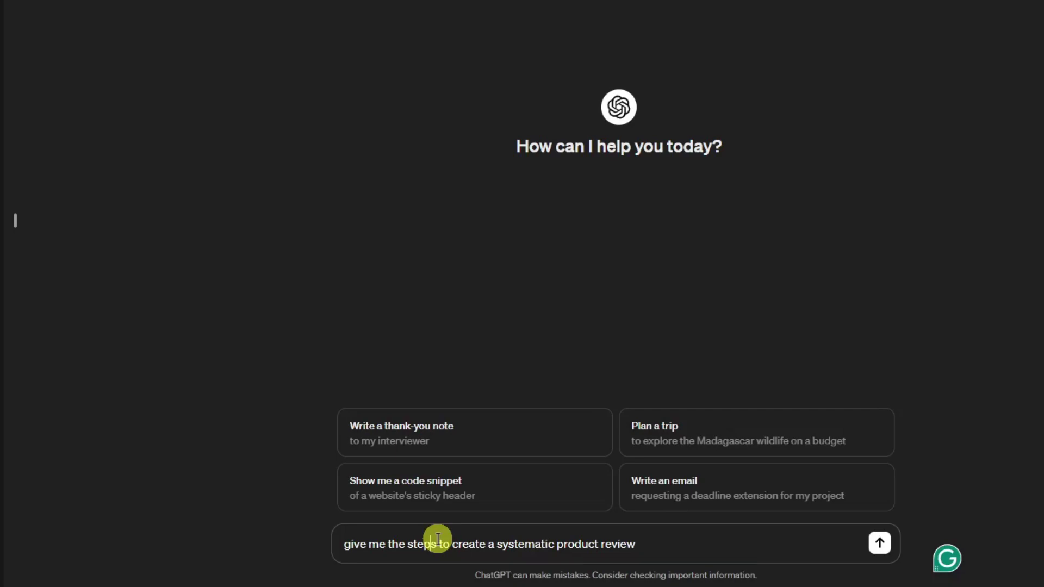
drag(646, 543, 299, 531)
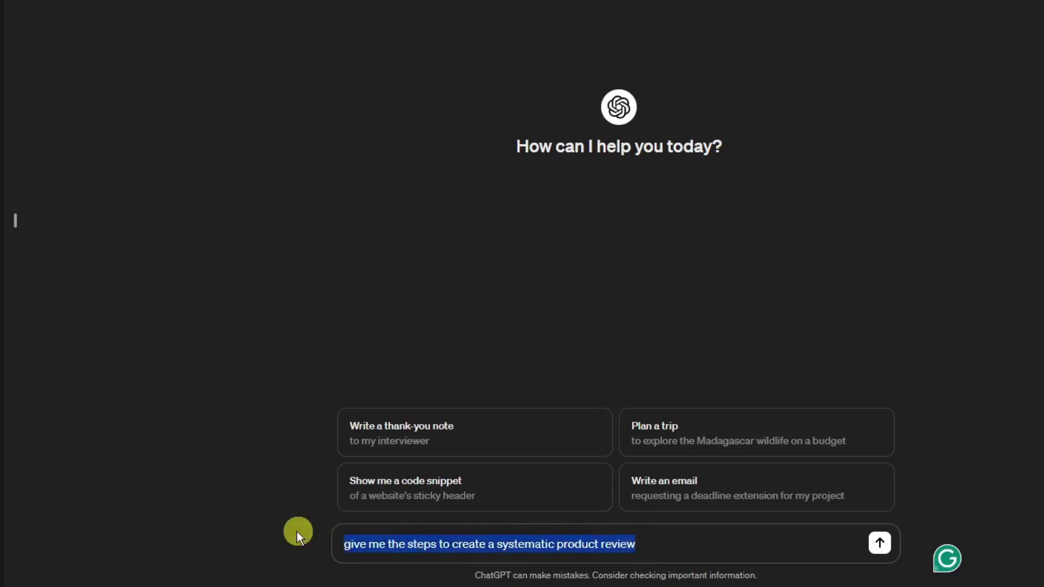
click(431, 542)
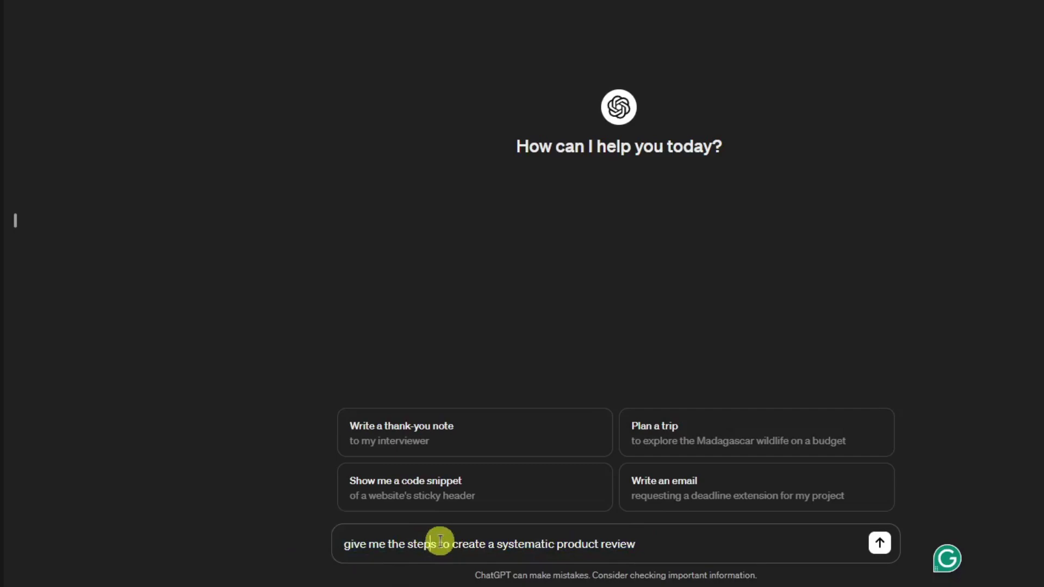
drag(494, 547, 657, 552)
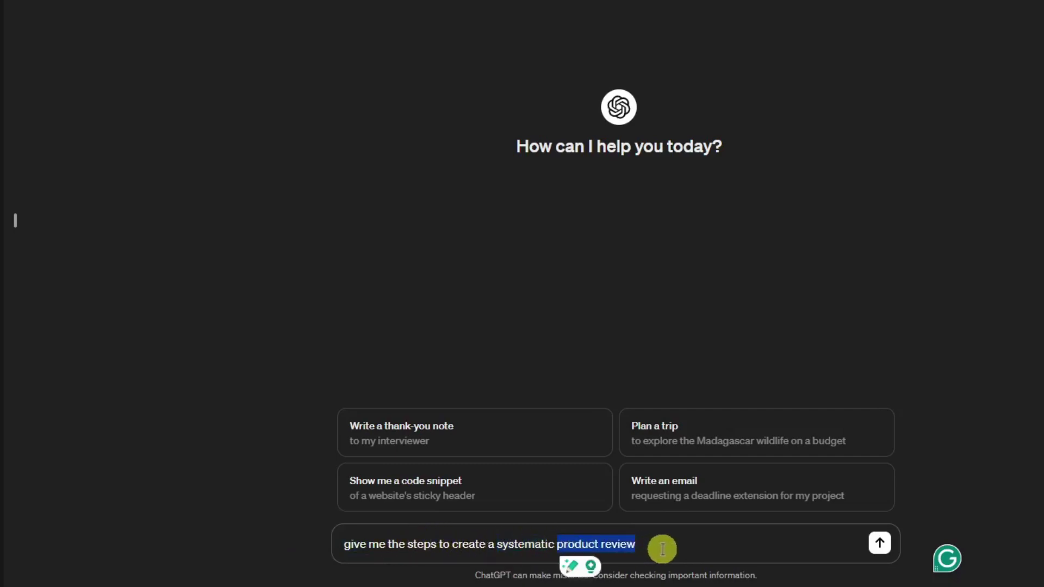
click(651, 545)
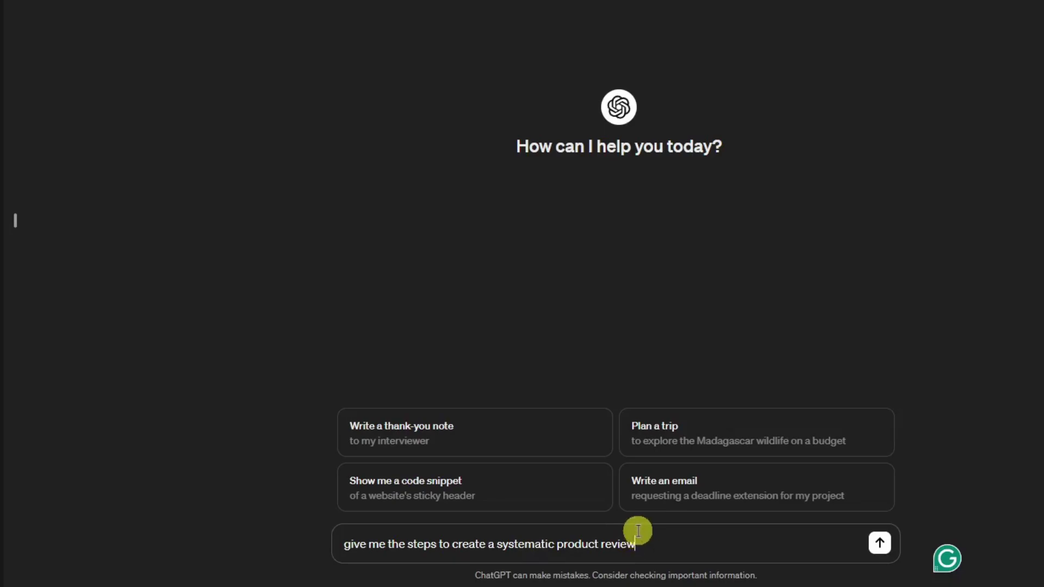
drag(652, 542, 325, 555)
click(517, 543)
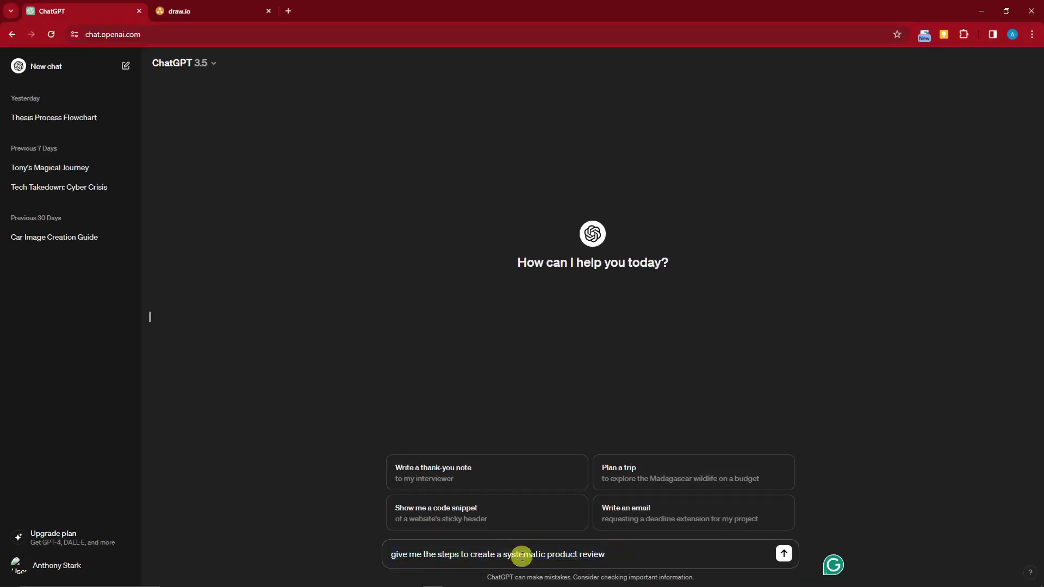
click(784, 554)
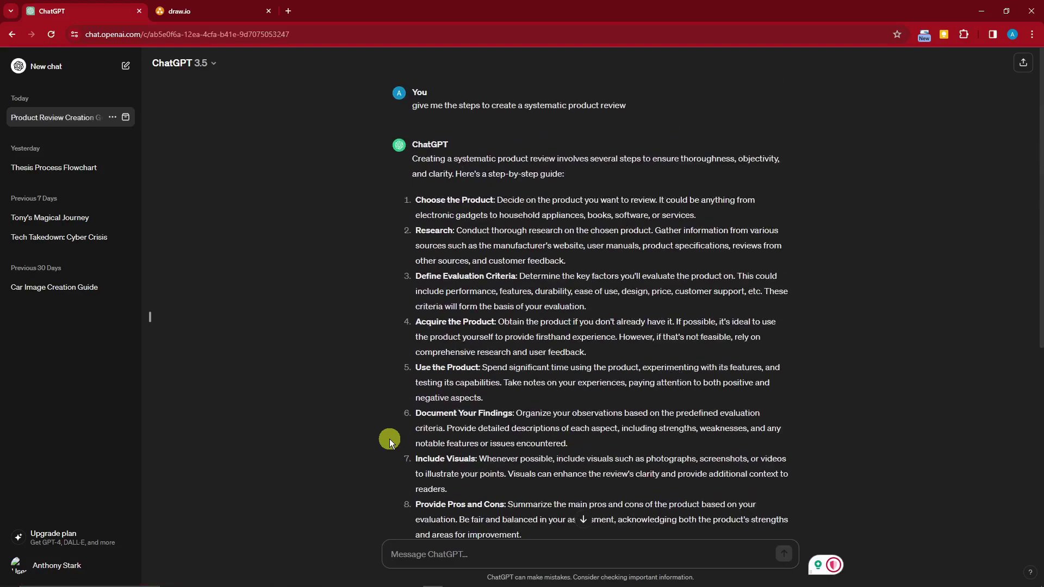
Scroll through the 13-step reply and ask ChatGPT to 'make it shorter'
scroll(389, 438, down, 2)
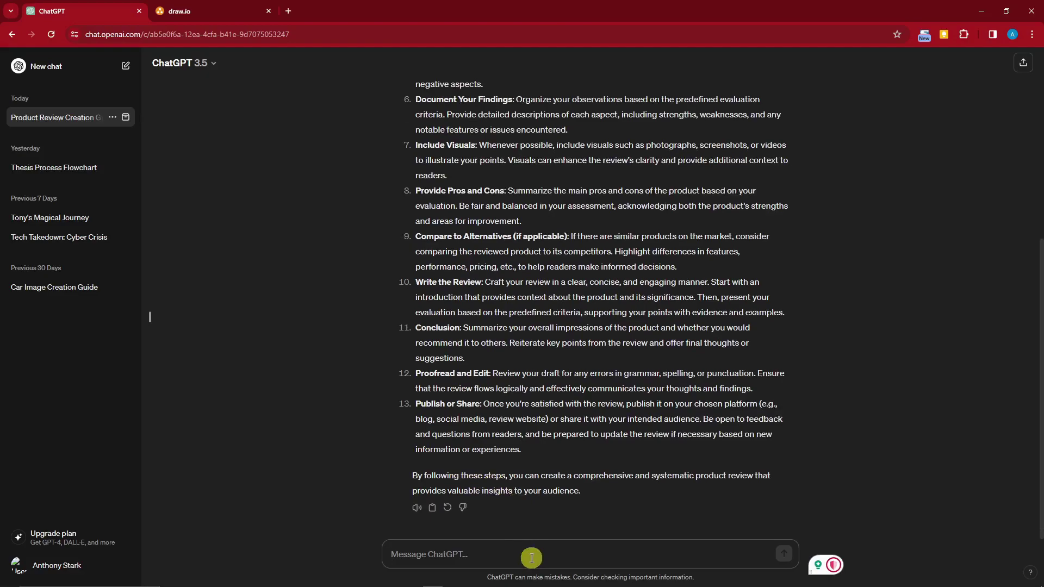
text(make it shorter)
key(Return)
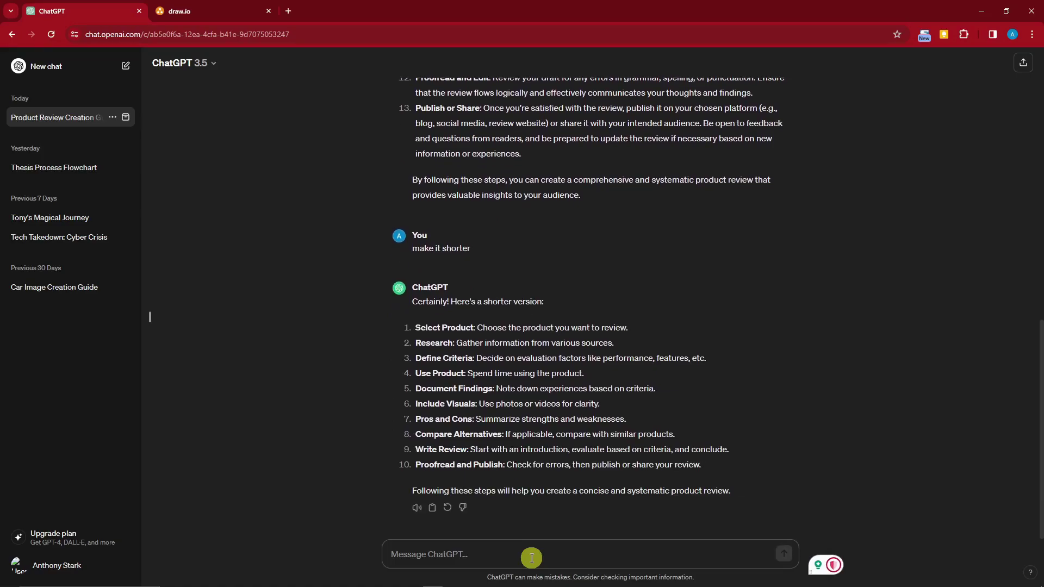
mouse_move(386, 585)
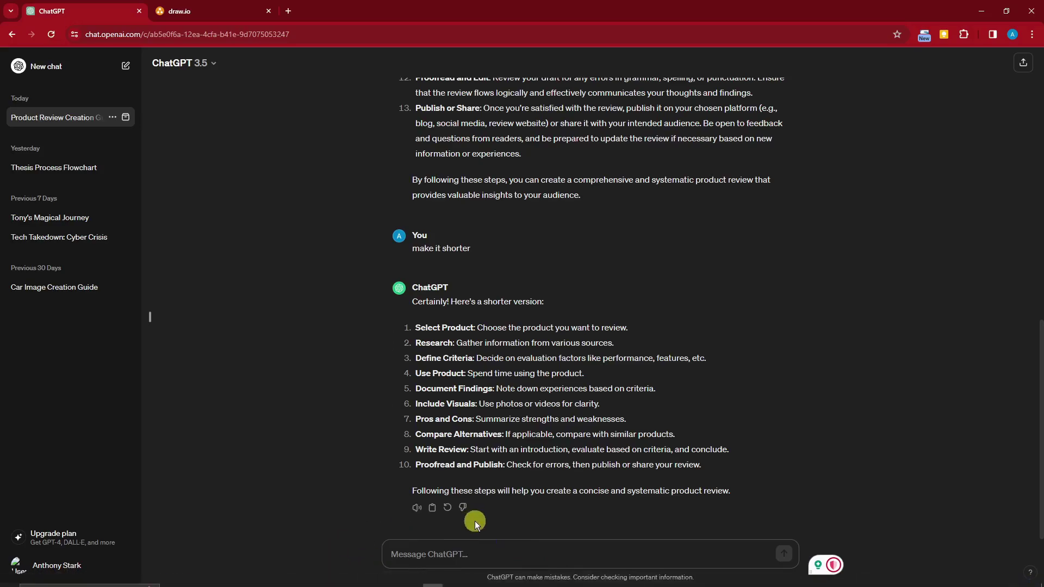
Copy the 'Please create a flowchart…' paragraph from Notepad and paste it into ChatGPT's message box
click(455, 579)
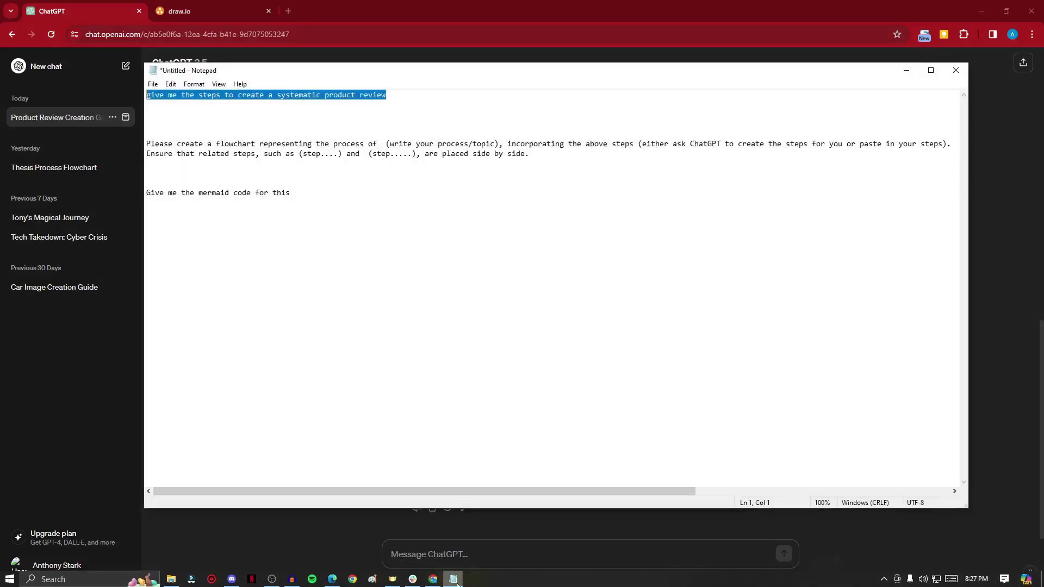
click(298, 171)
drag(250, 154, 530, 154)
click(150, 136)
click(912, 73)
click(626, 555)
key(ctrl+v)
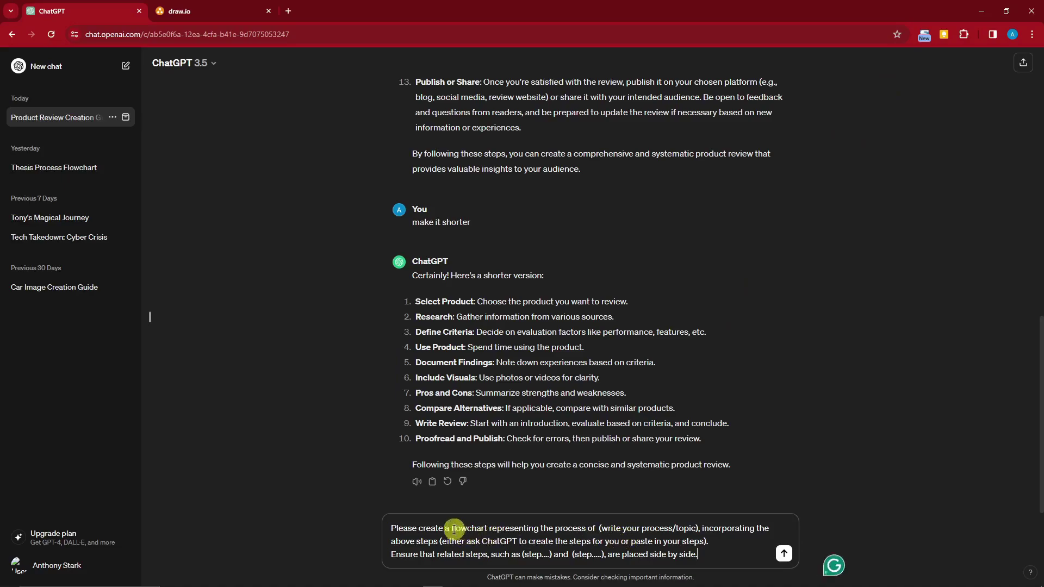
Replace the topic placeholder with 'a systematic product review', fixing the spelling of systematic
click(505, 530)
drag(600, 528, 687, 525)
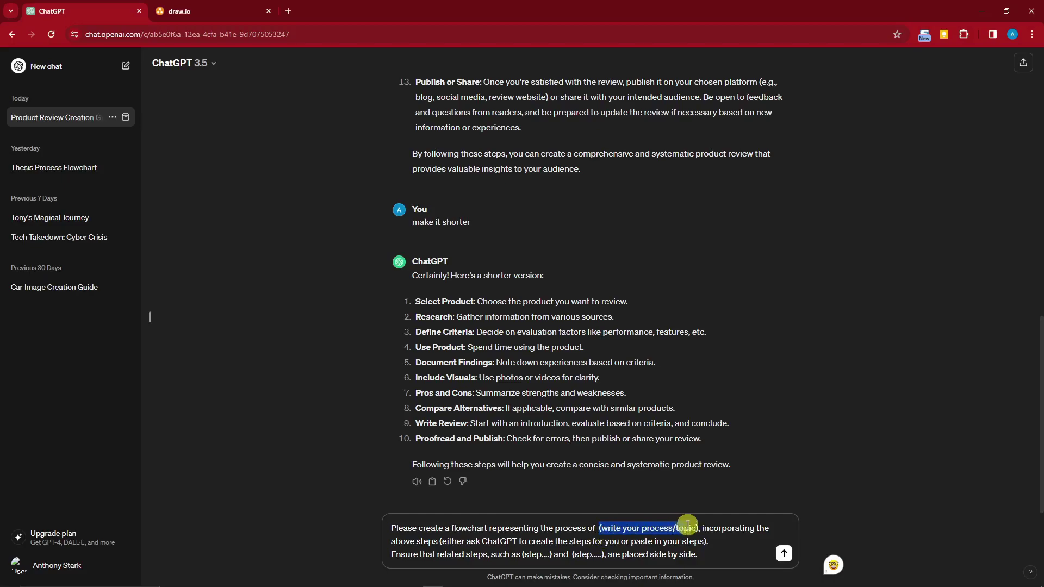
click(697, 526)
drag(600, 528, 696, 526)
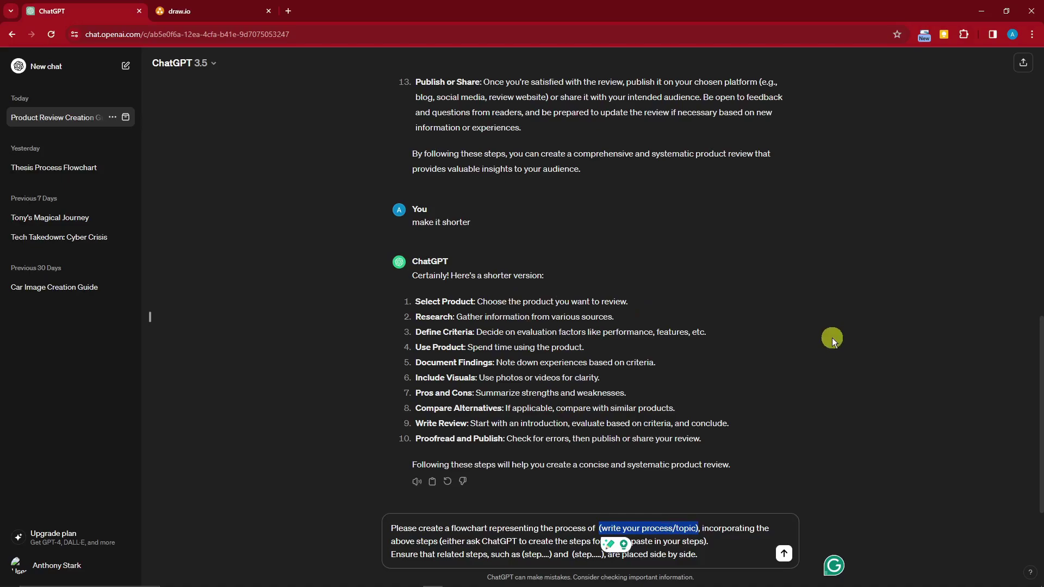
text(a sys)
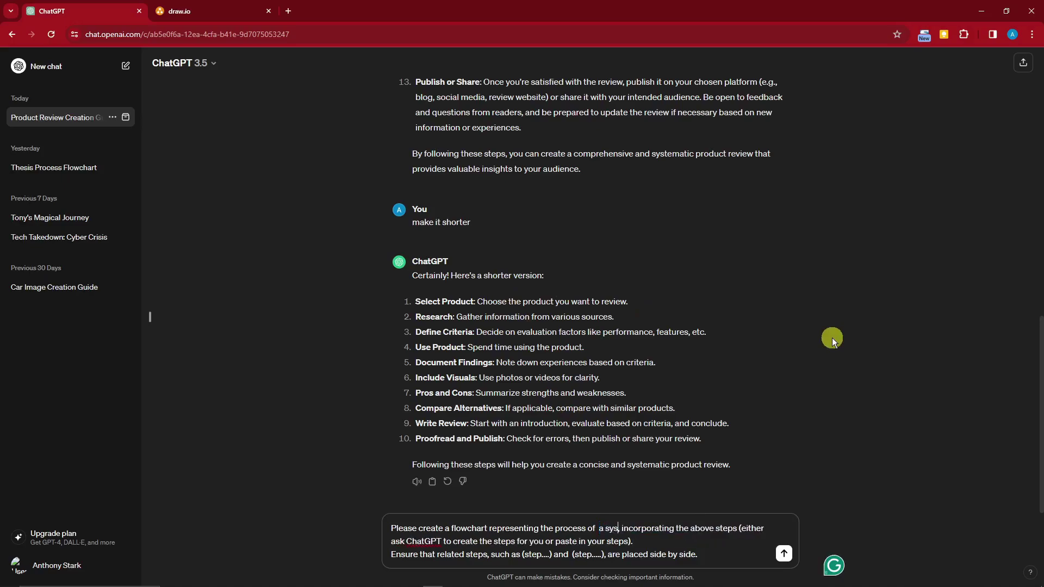
key(BackSpace)
text(tematic pro)
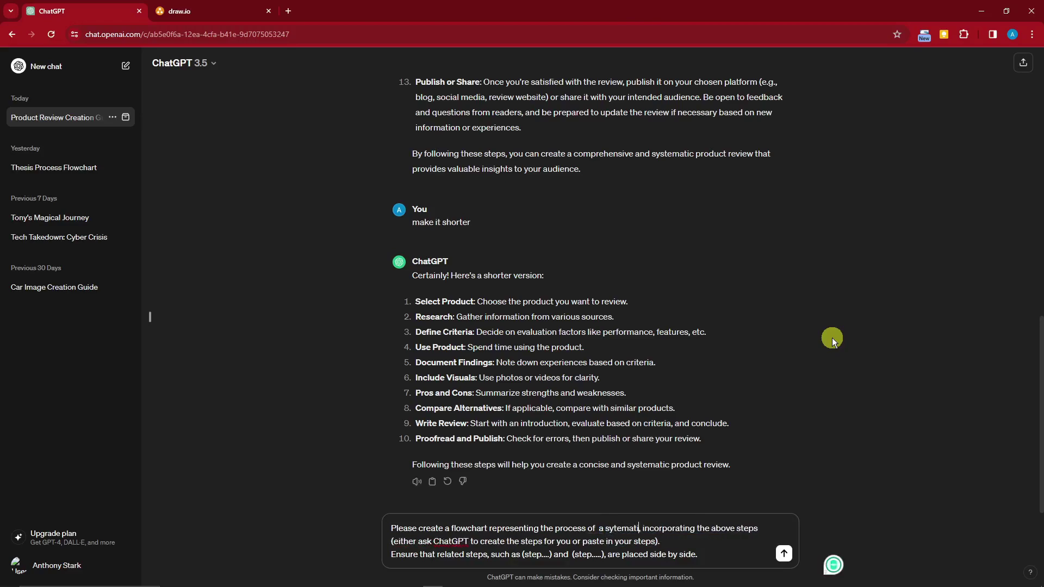
text(duct review)
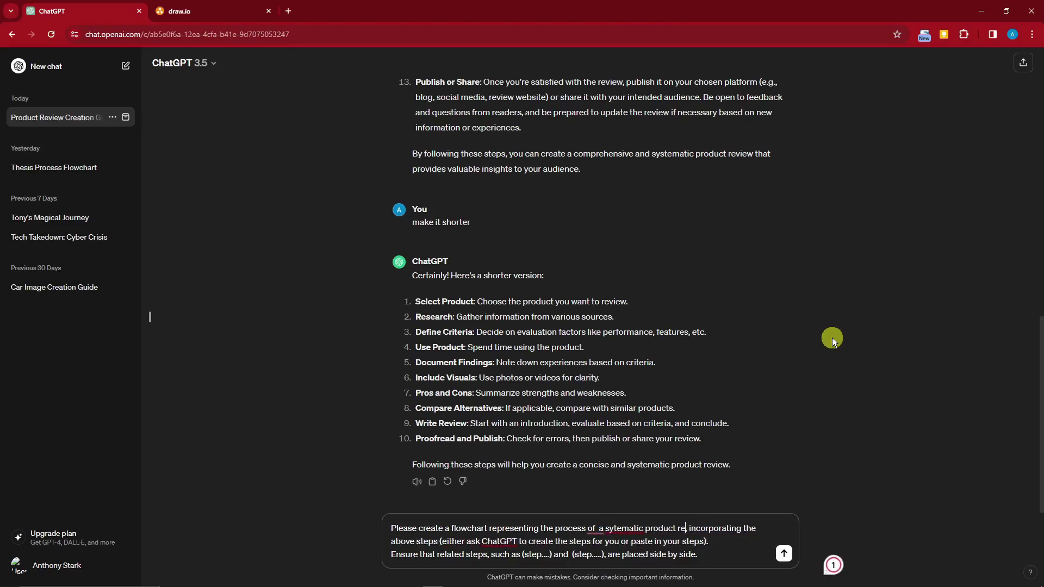
right_click(620, 529)
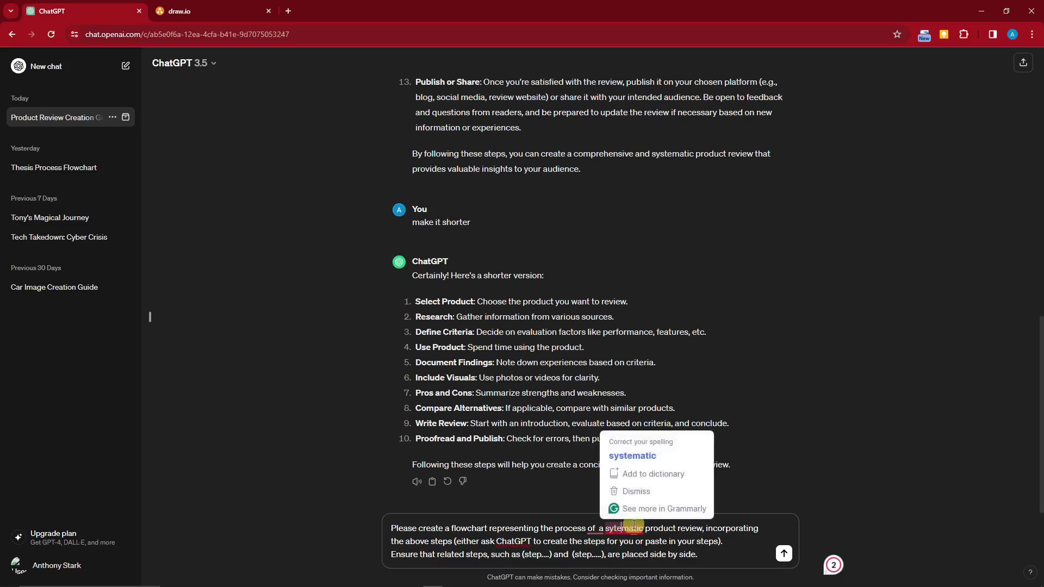
click(646, 456)
click(714, 548)
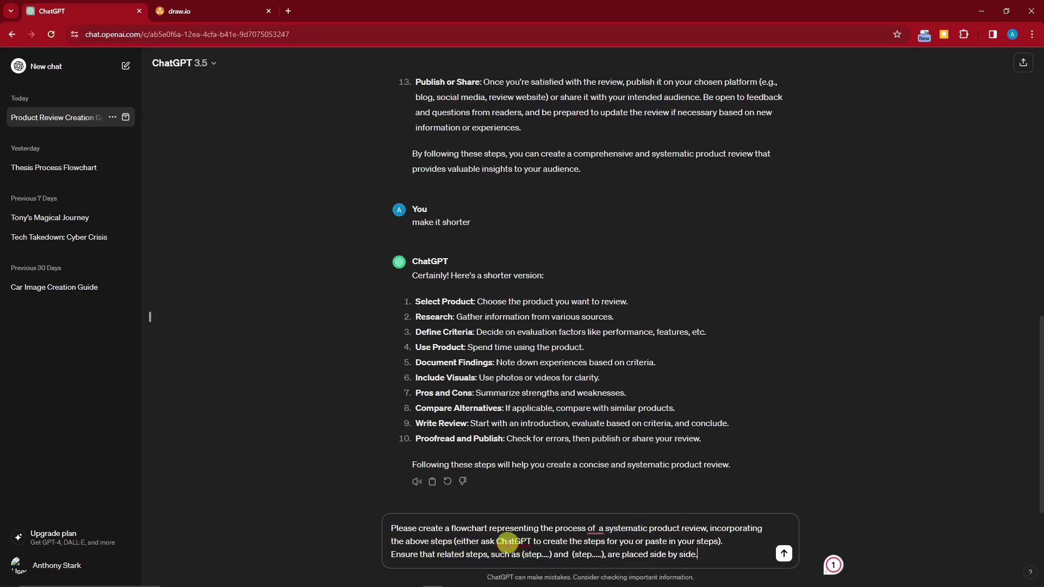
Replace the bracketed note with 'as' and remove the double space after 'of'
mouse_move(466, 541)
mouse_down()
mouse_move(697, 540)
mouse_move(455, 547)
mouse_up()
click(701, 542)
text(as seen above.)
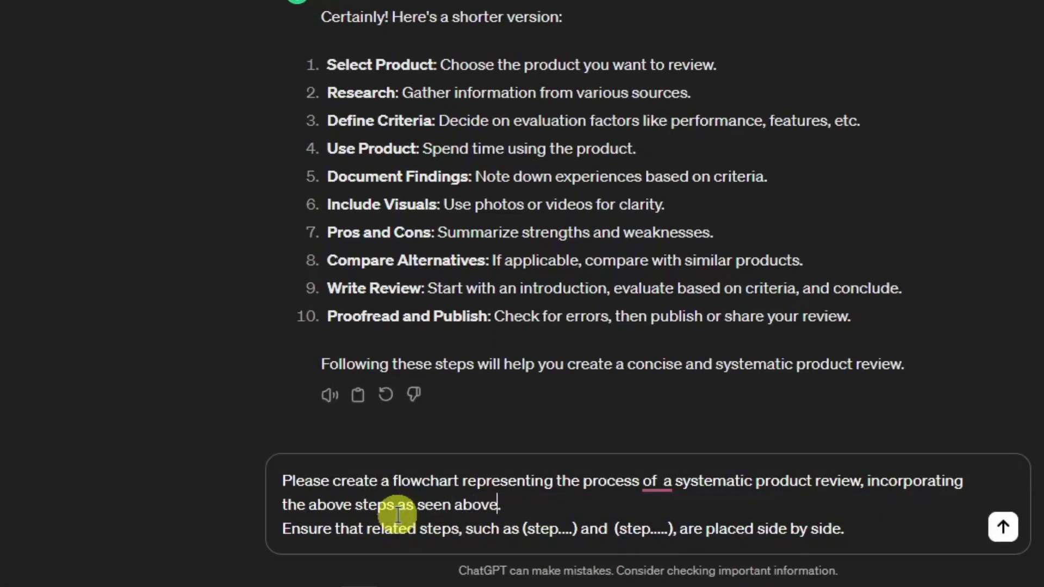
click(661, 482)
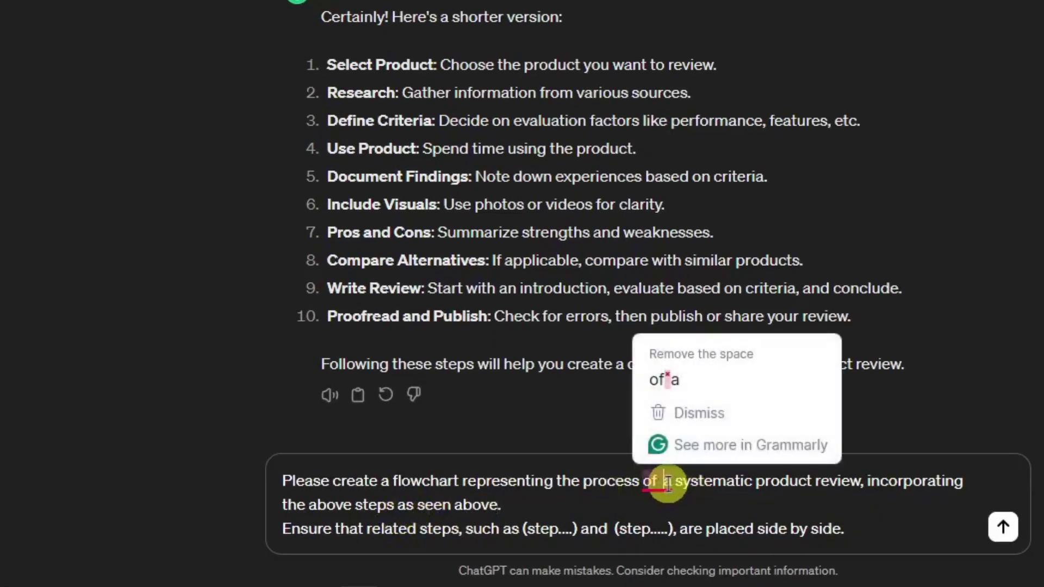
click(670, 379)
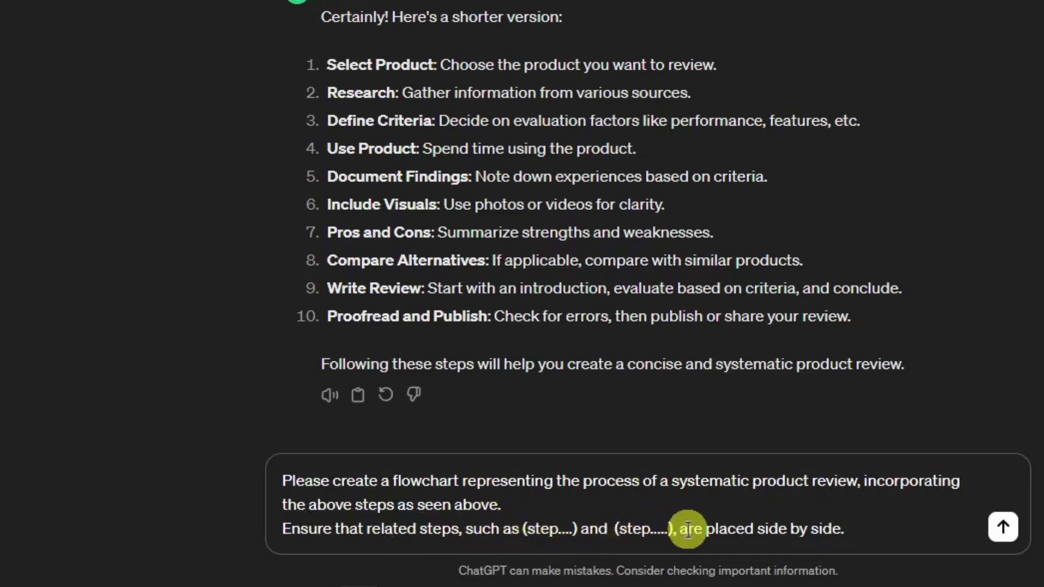
Replace the two (step....) placeholders with 'step 1' and 'step 5'
drag(524, 531, 575, 533)
text(step 1)
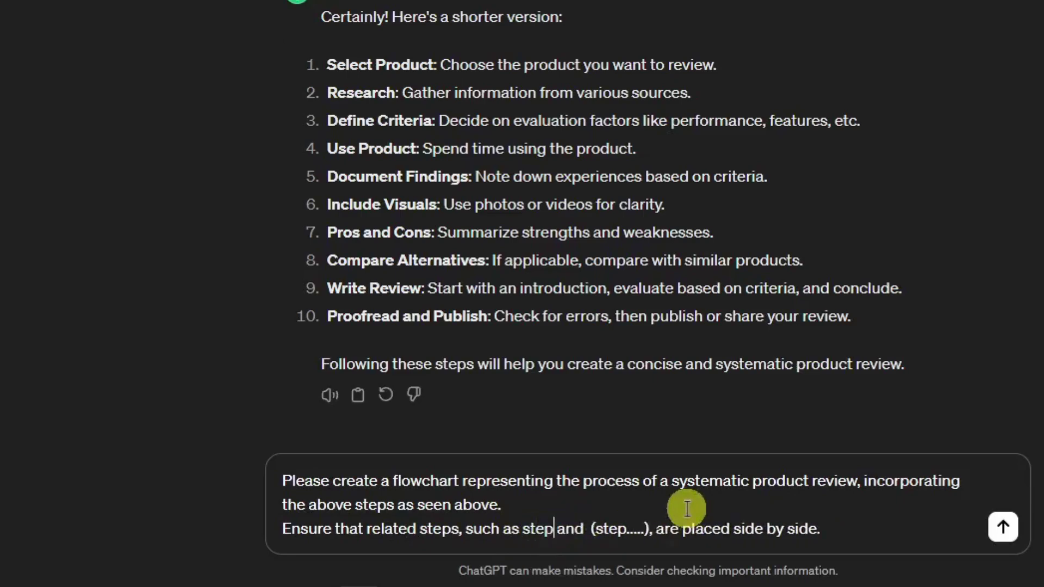
drag(596, 531, 659, 528)
key(BackSpace)
text(s)
key(BackSpace)
text(step 5)
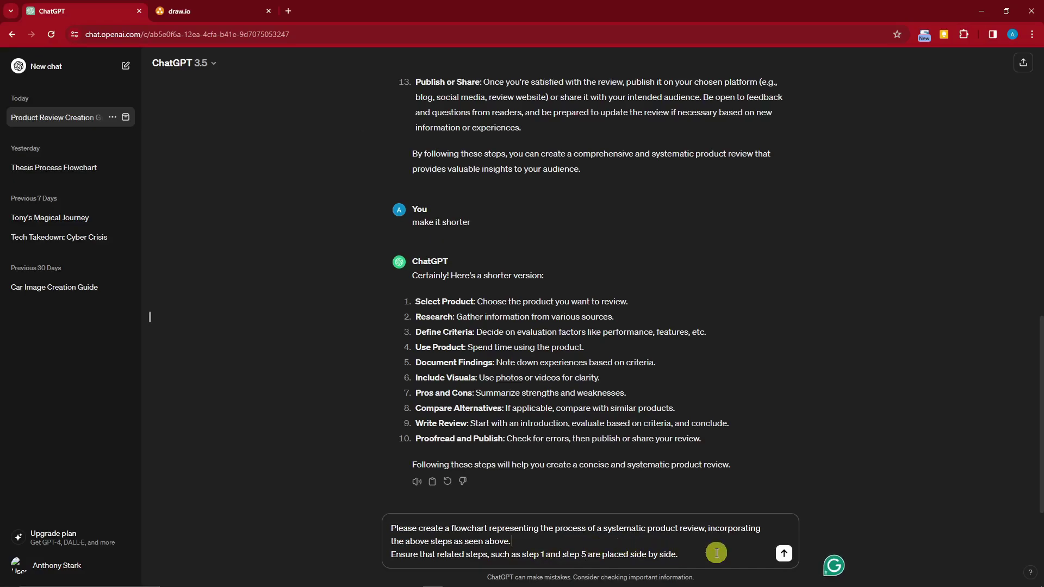
Send the flowchart prompt and wait for ChatGPT's text flowchart from Start to End
click(785, 556)
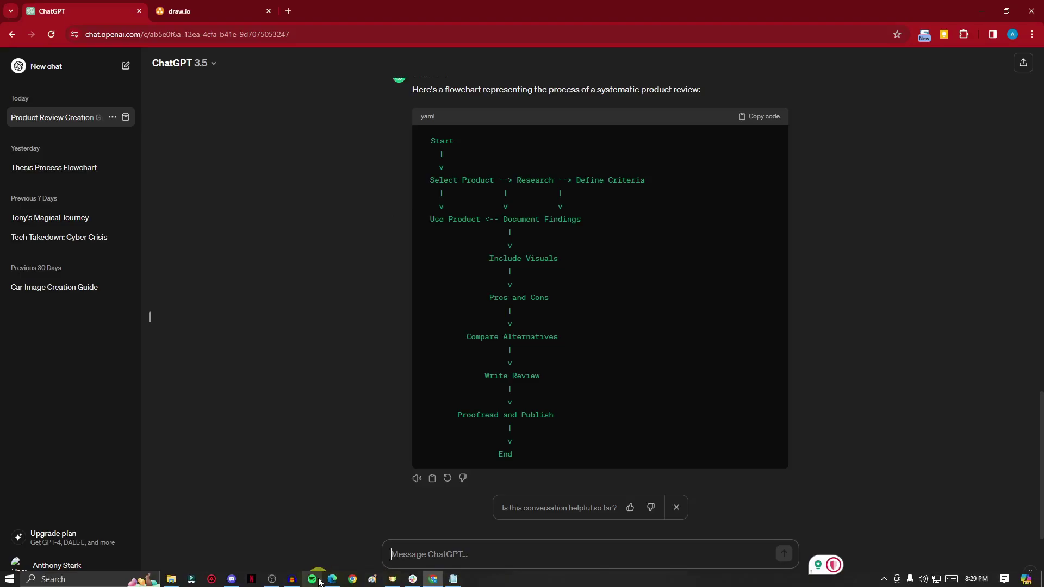
Send 'Give me the mermaid code for this' from Notepad and copy ChatGPT's returned Mermaid code
click(453, 579)
click(280, 196)
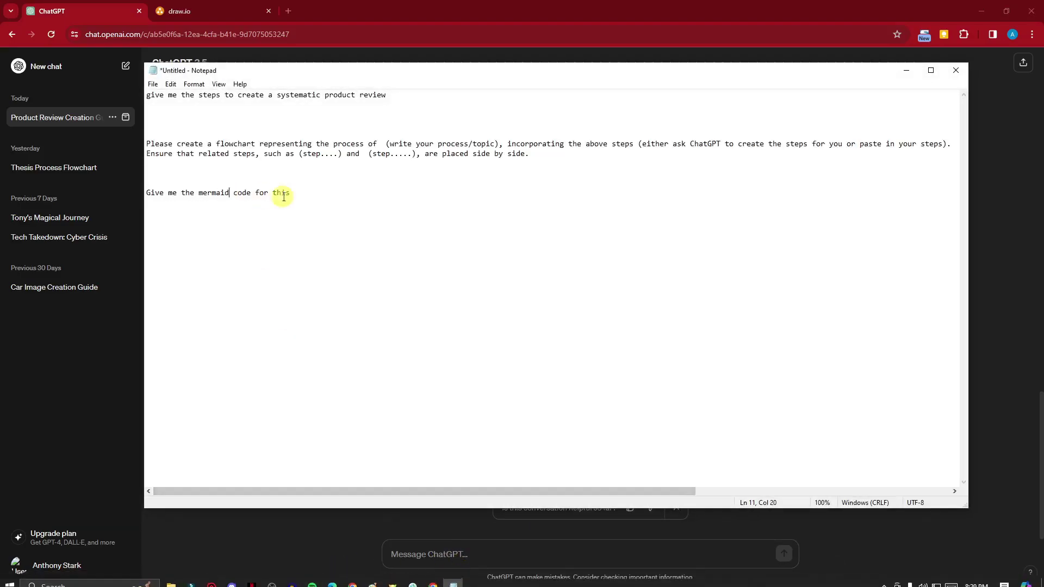
drag(294, 194, 118, 197)
key(ctrl+c)
click(909, 70)
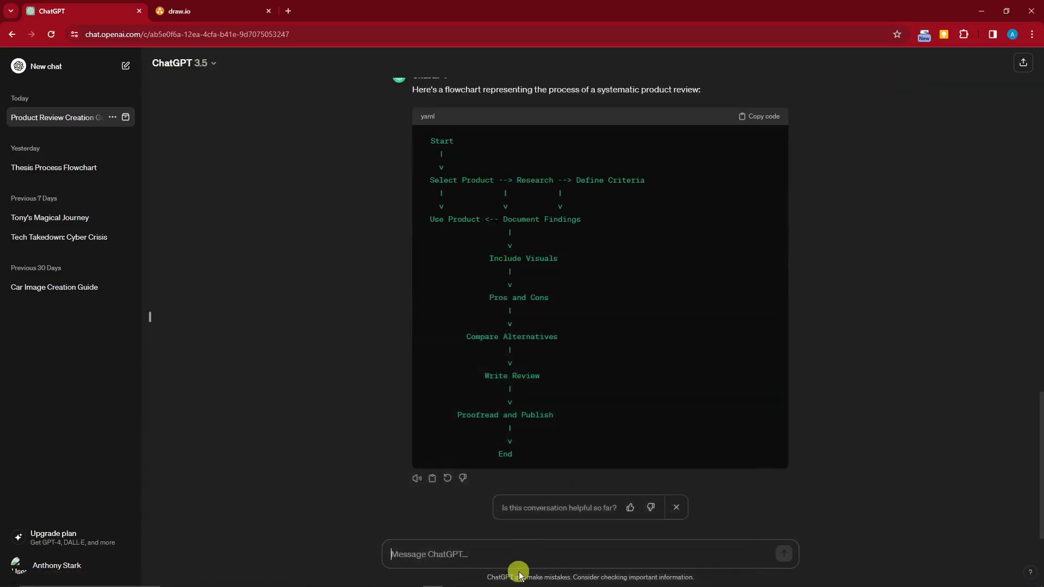
click(518, 561)
key(ctrl+v)
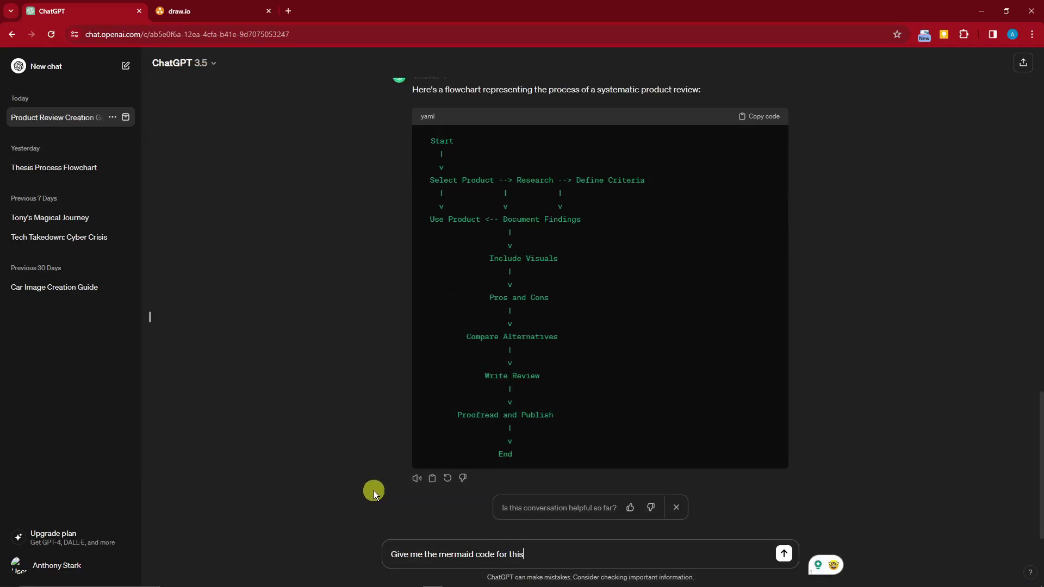
drag(439, 554, 513, 554)
click(548, 555)
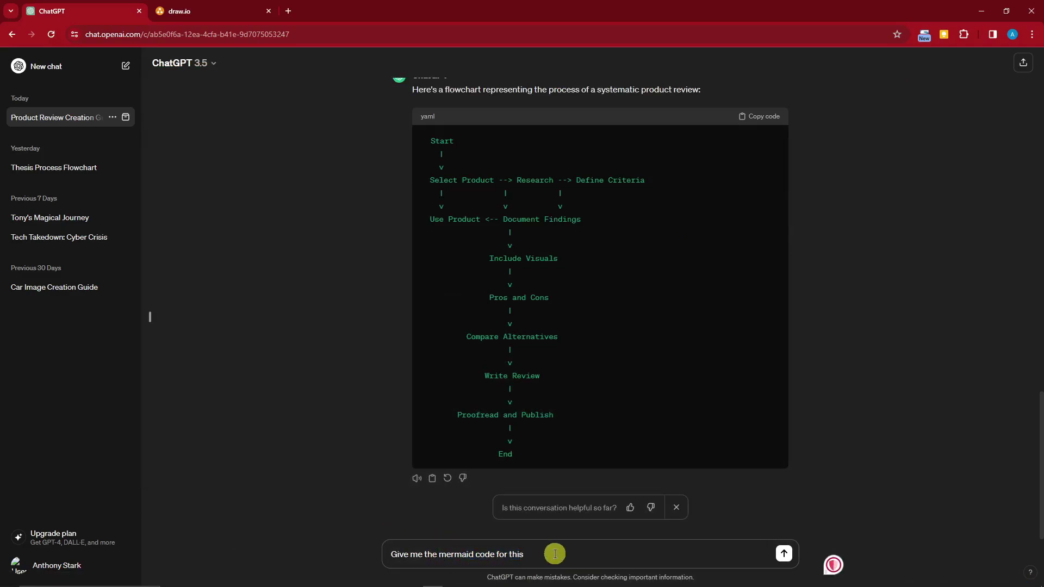
key(Return)
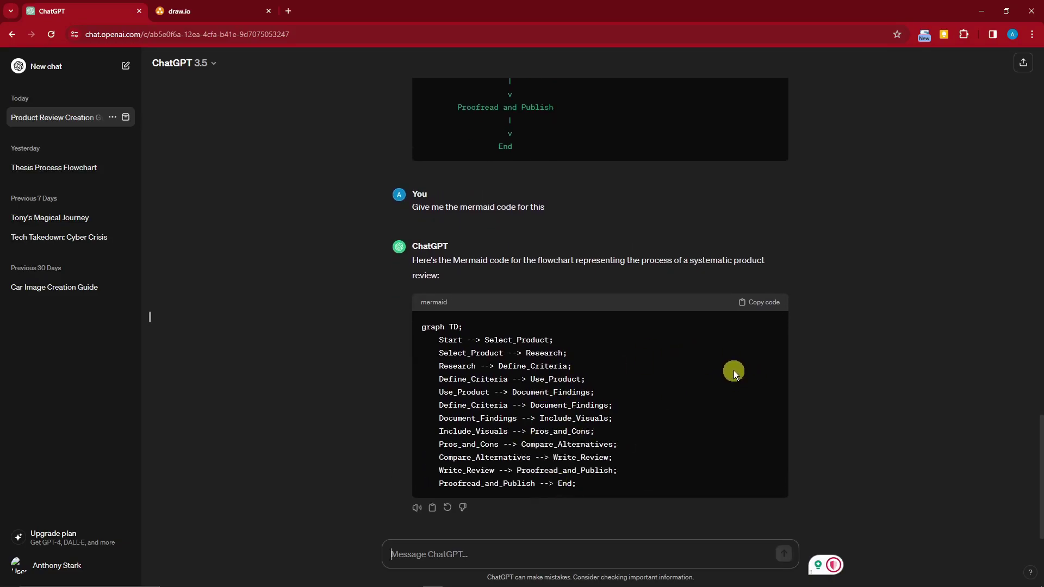
click(750, 304)
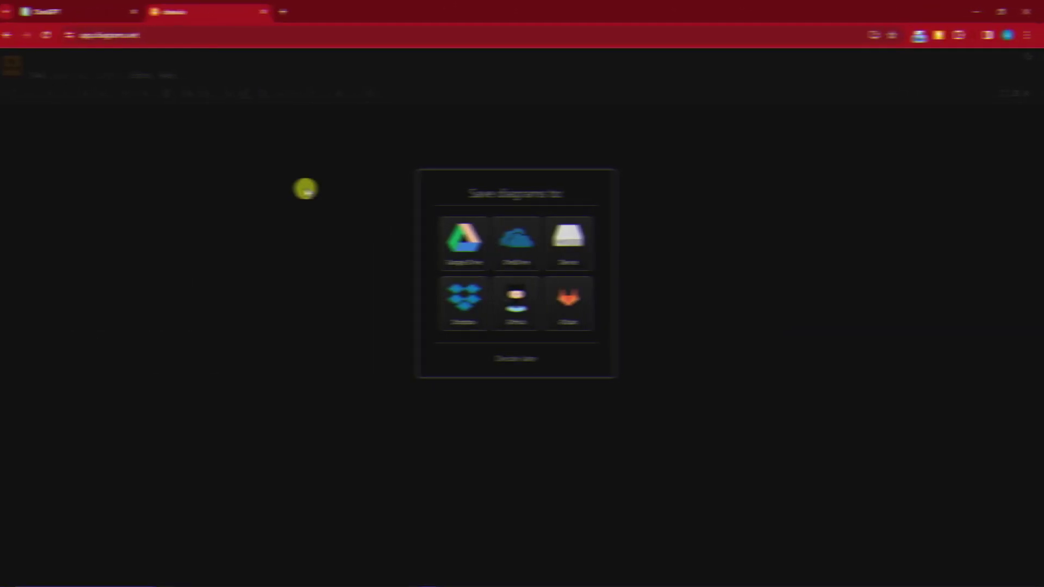
Open draw.io in a single browser tab and choose Decide later for the save location
click(196, 36)
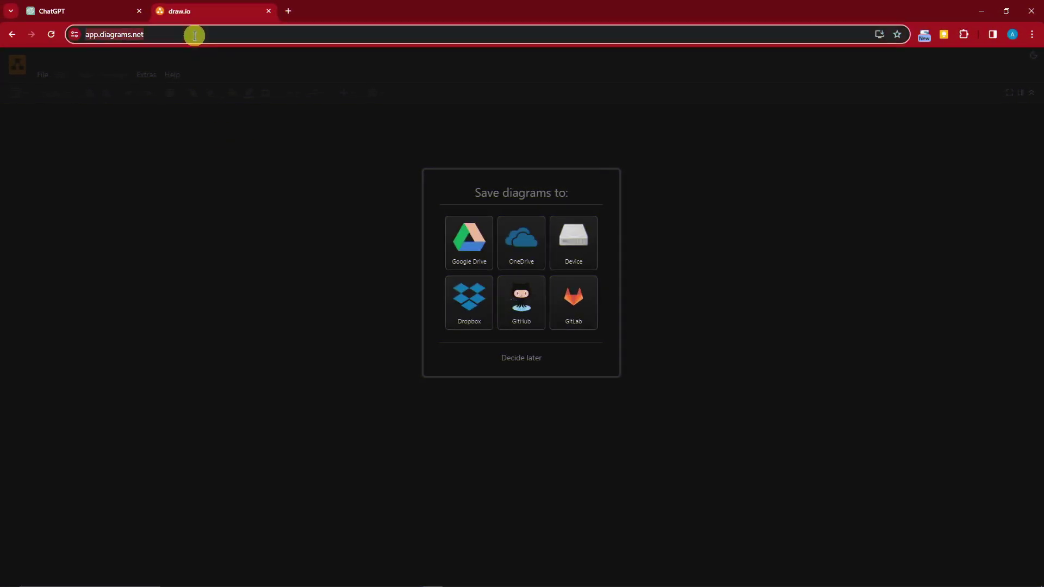
click(286, 31)
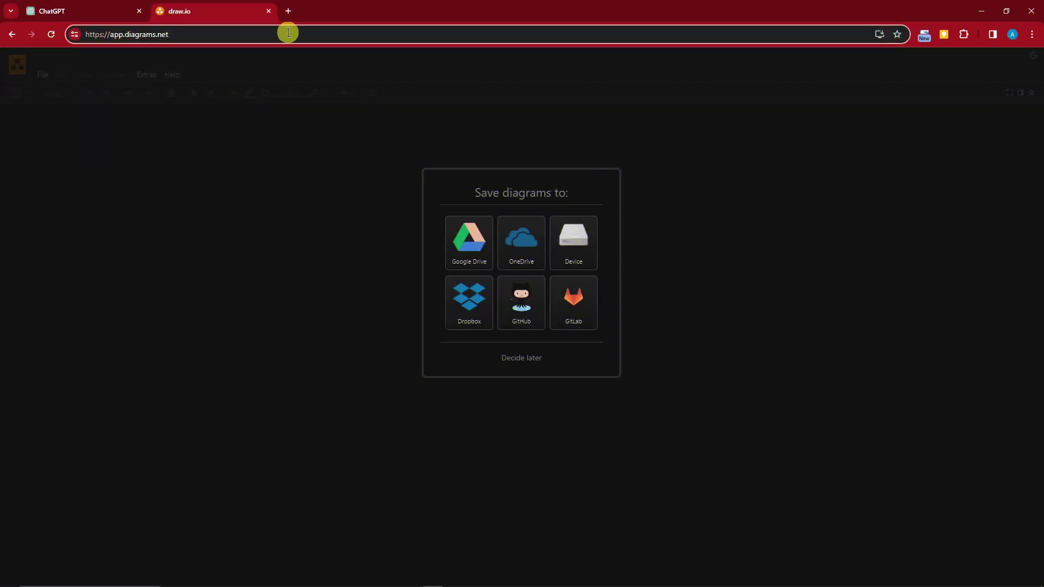
click(288, 11)
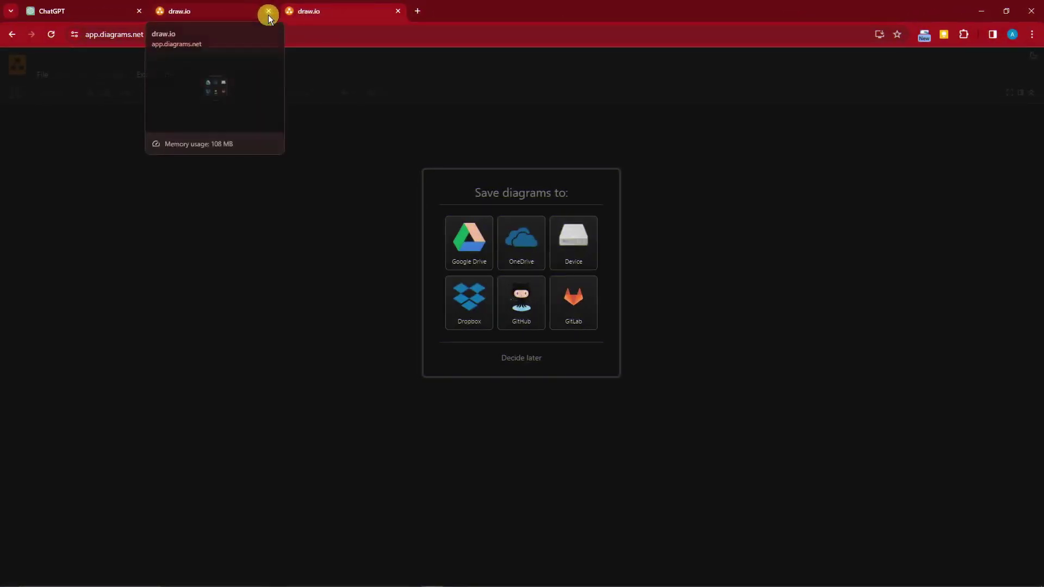
click(266, 12)
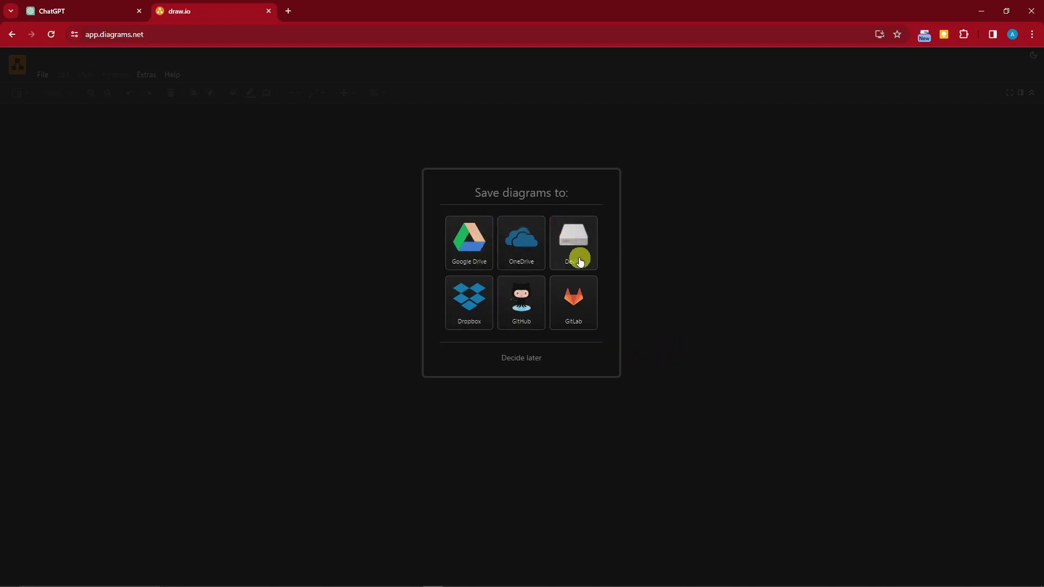
click(527, 357)
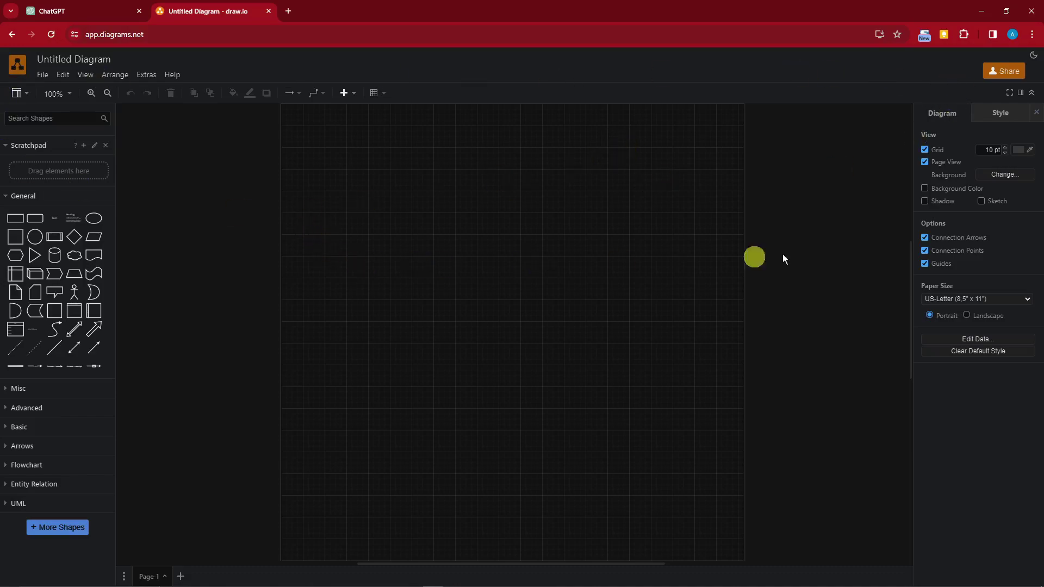
Switch the editor theme to Light and then back to Dark
click(1032, 55)
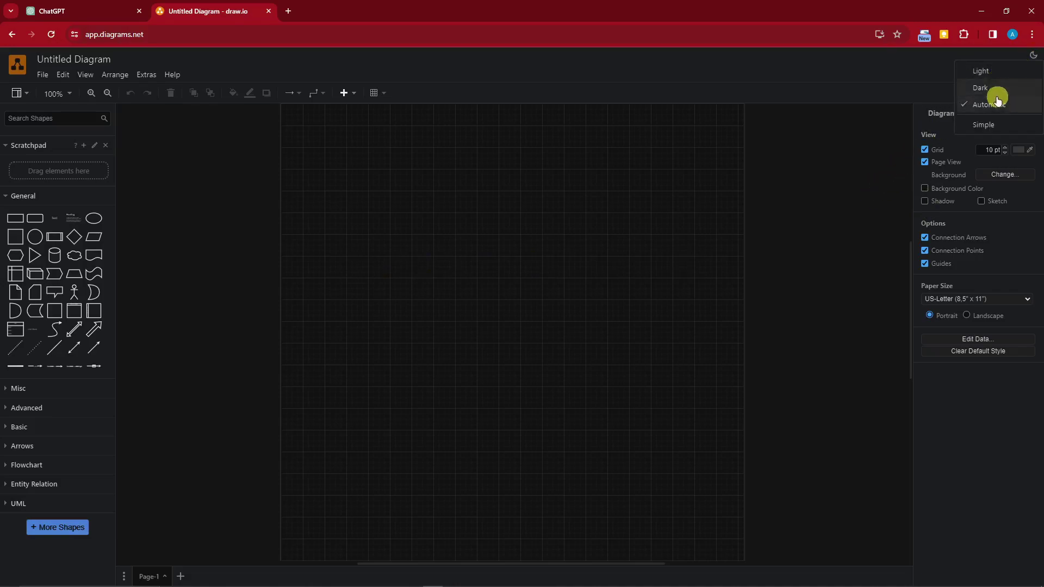
click(999, 74)
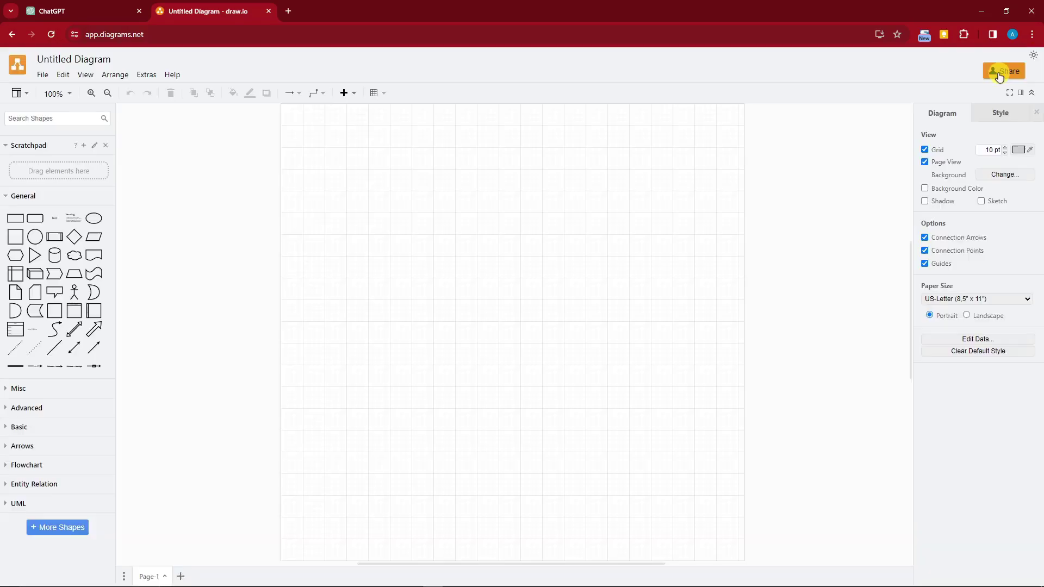
click(1033, 55)
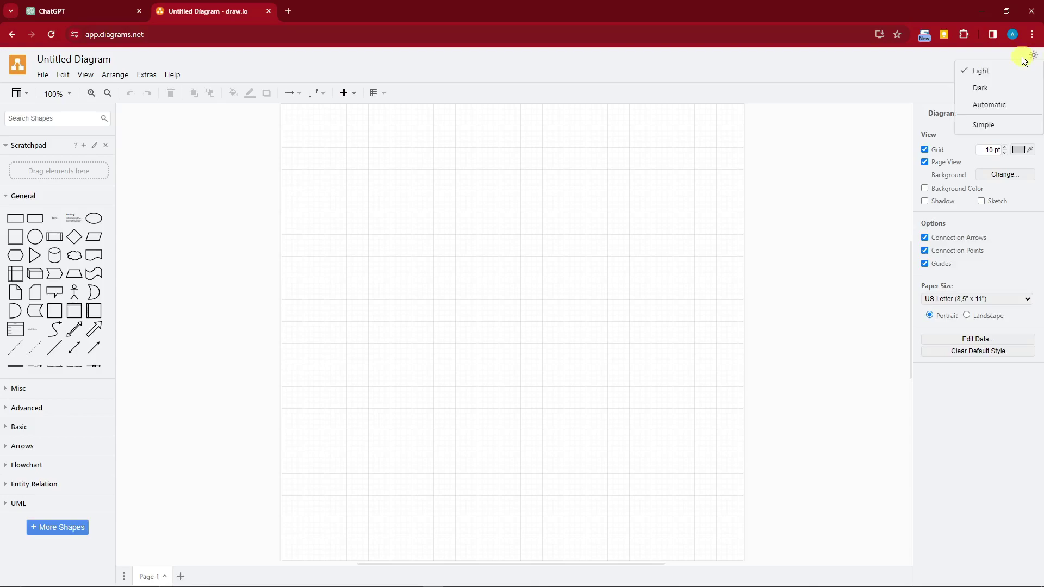
click(988, 88)
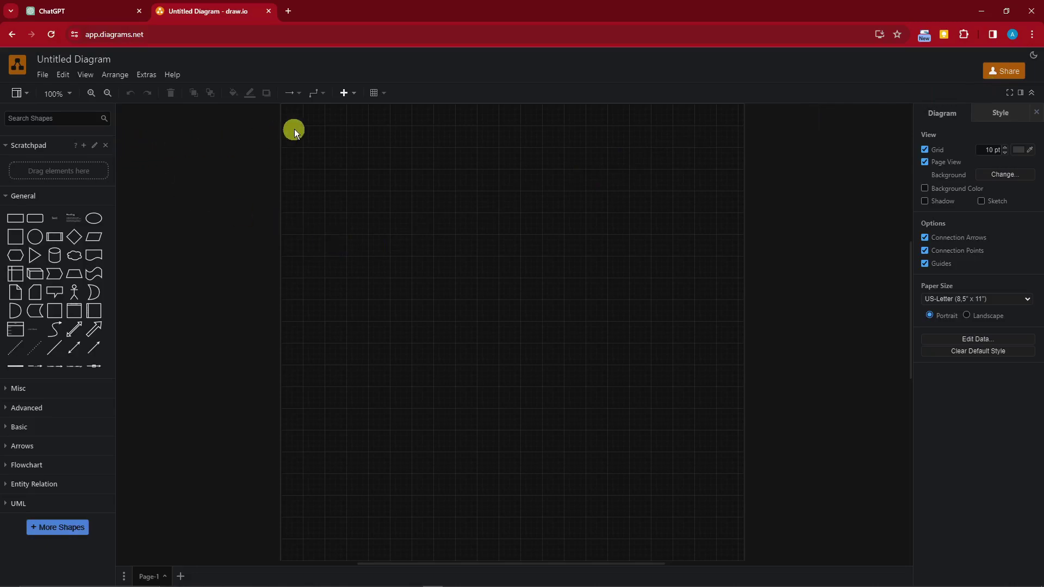
Create a new Blank Diagram named Systematicproductreview via File > New
click(41, 77)
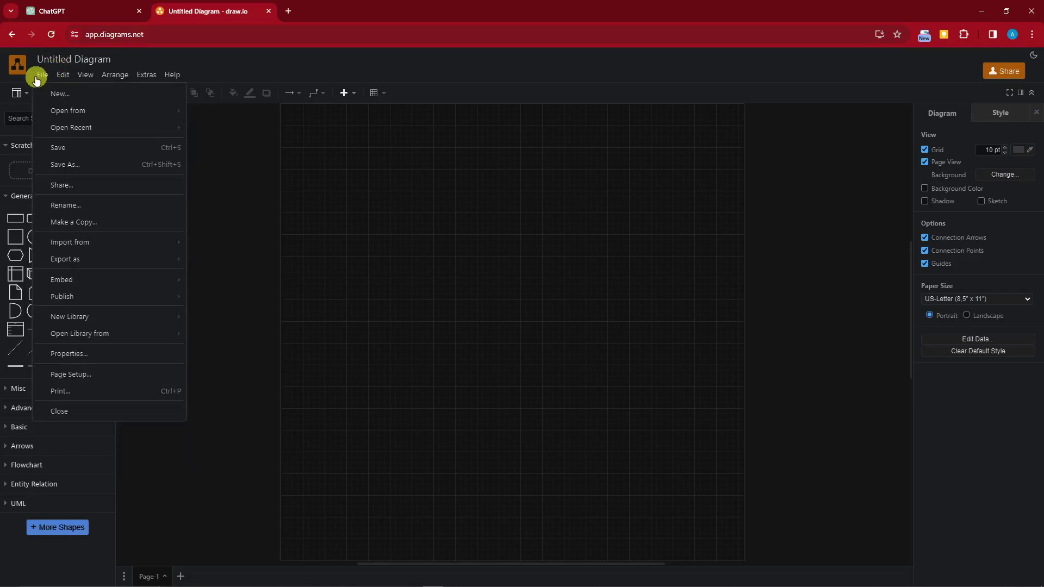
click(89, 92)
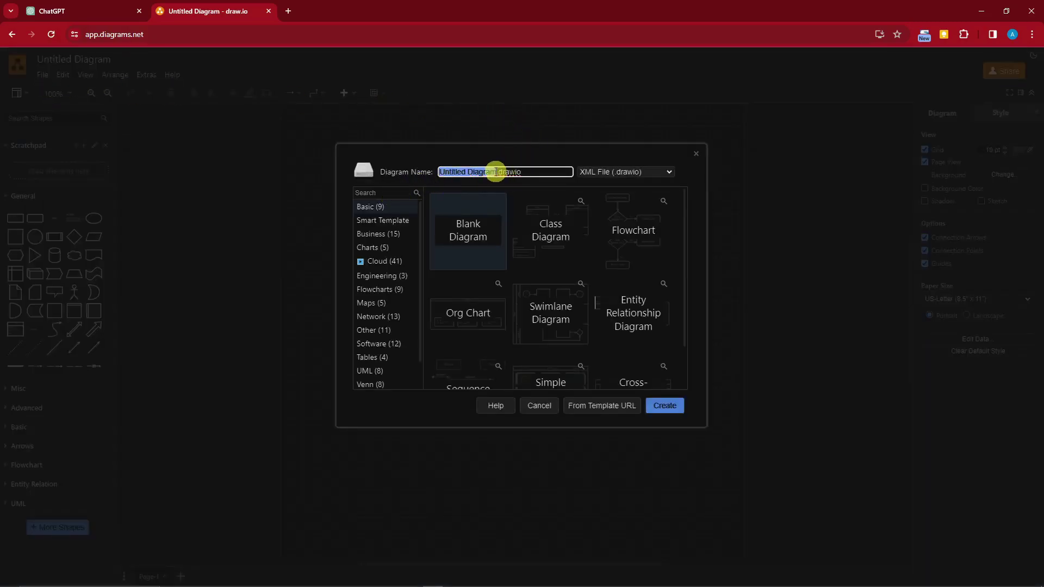
text(Sys)
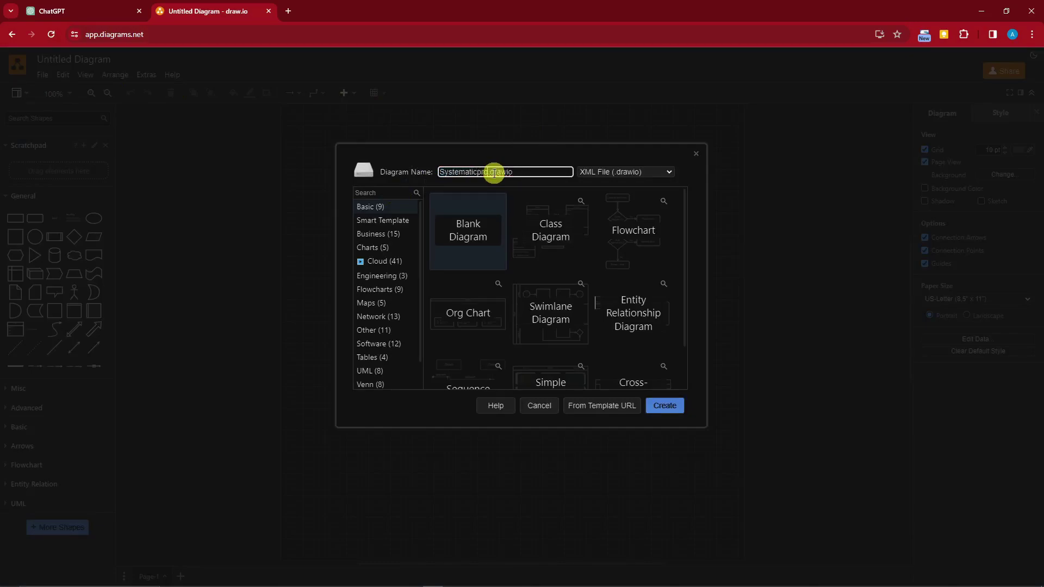
text(tematicproductreview)
click(468, 228)
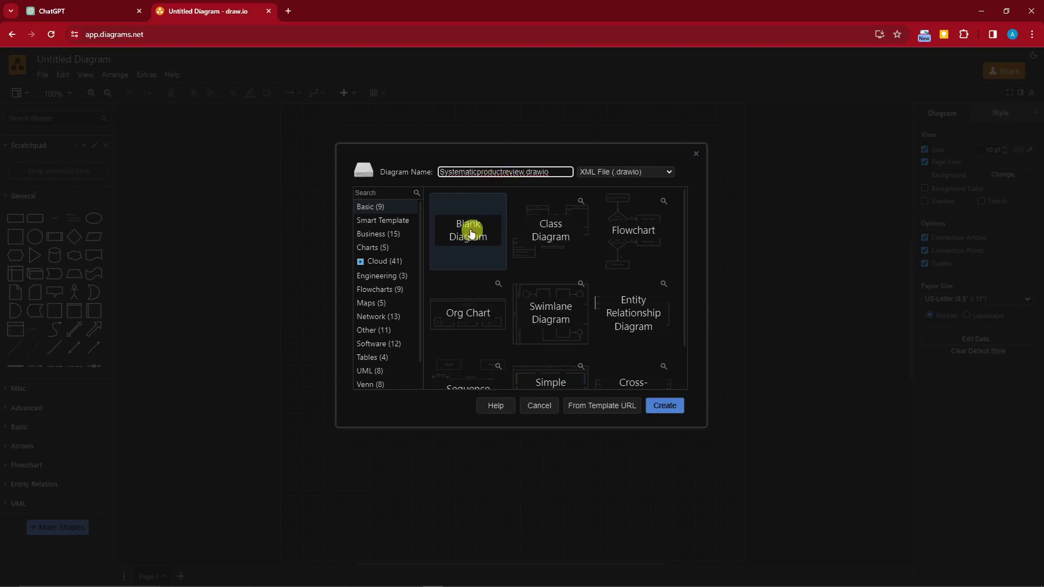
click(663, 406)
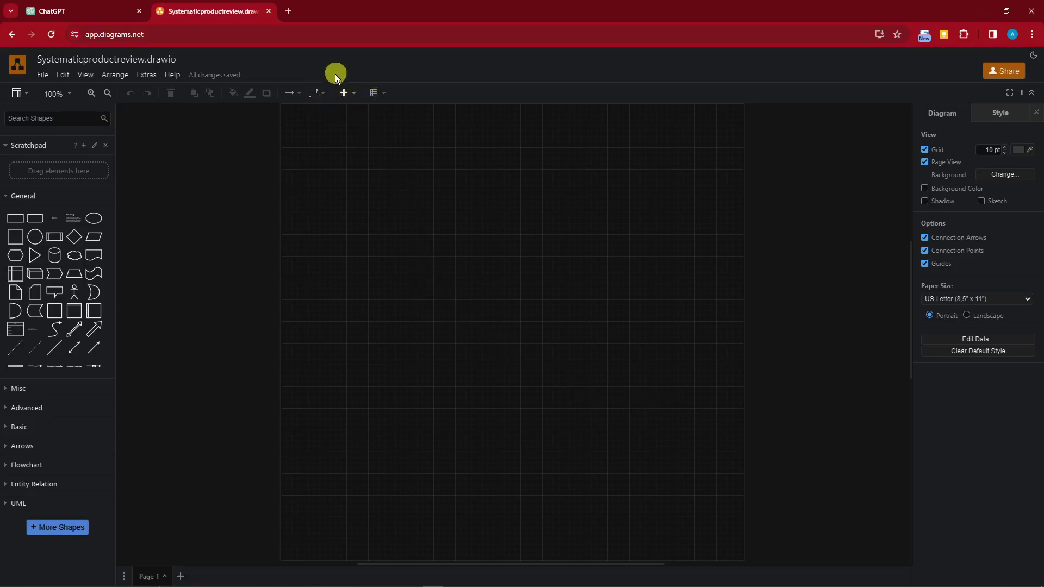
Insert the product-review flowchart via Advanced > Mermaid, replacing the sample with the copied code
click(356, 96)
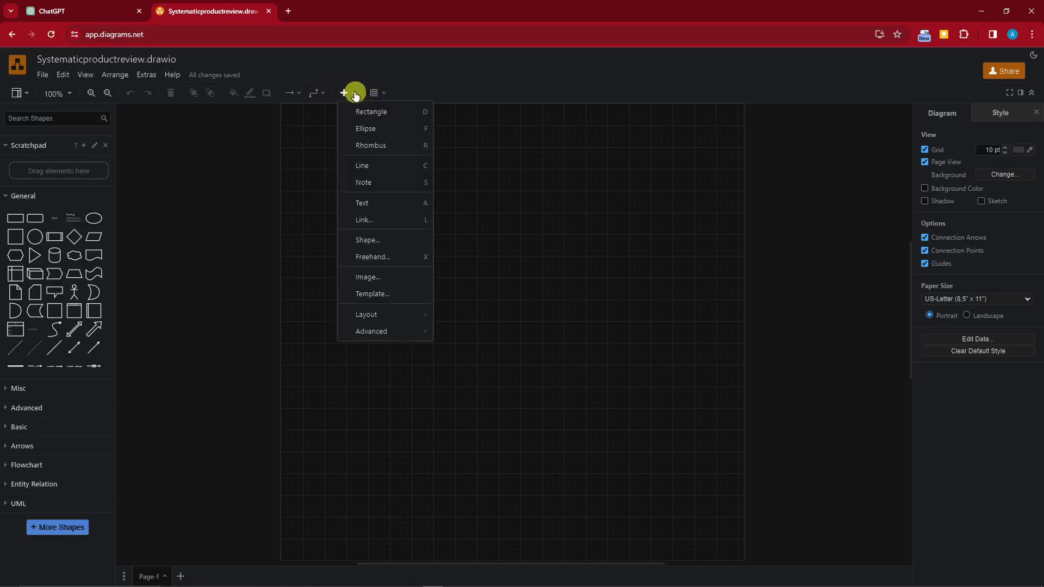
mouse_move(390, 331)
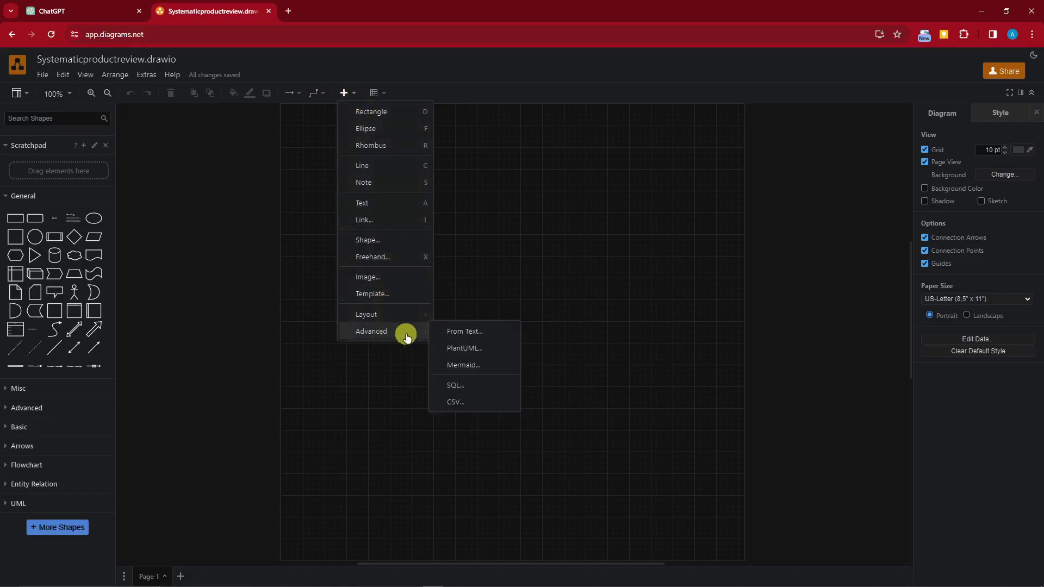
click(470, 364)
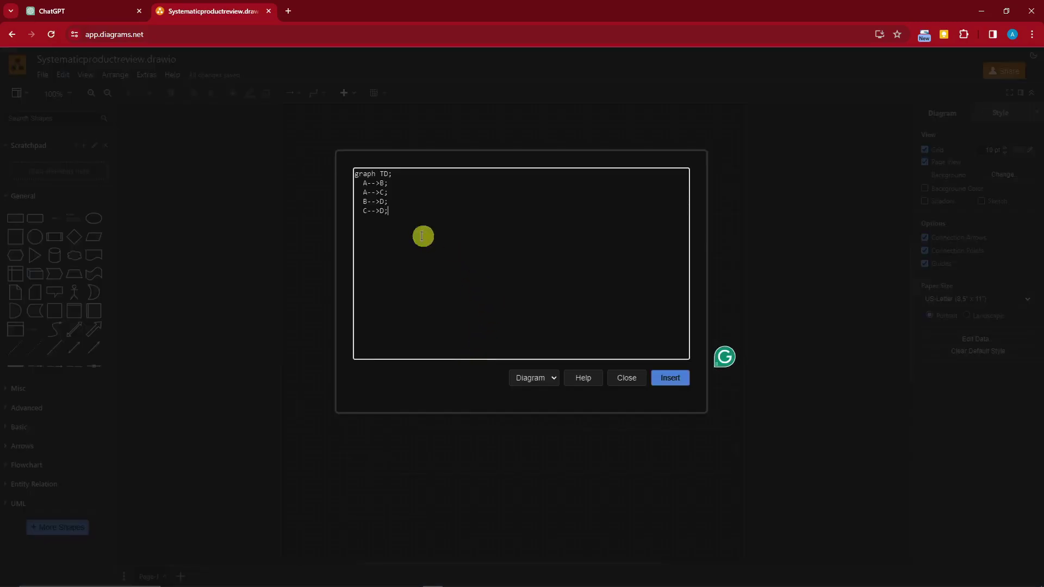
key(ctrl+a)
key(Delete)
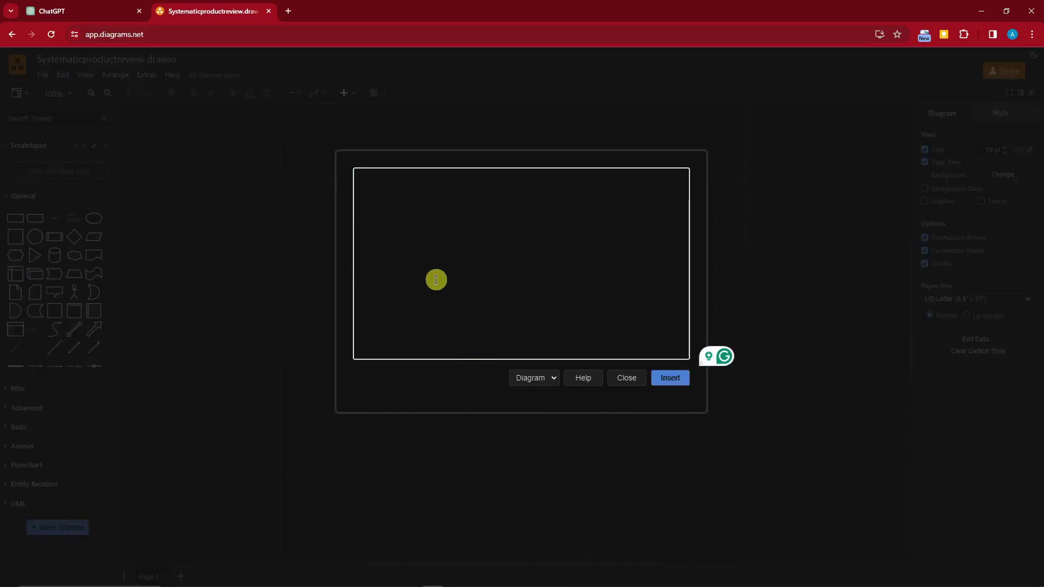
right_click(400, 237)
click(424, 344)
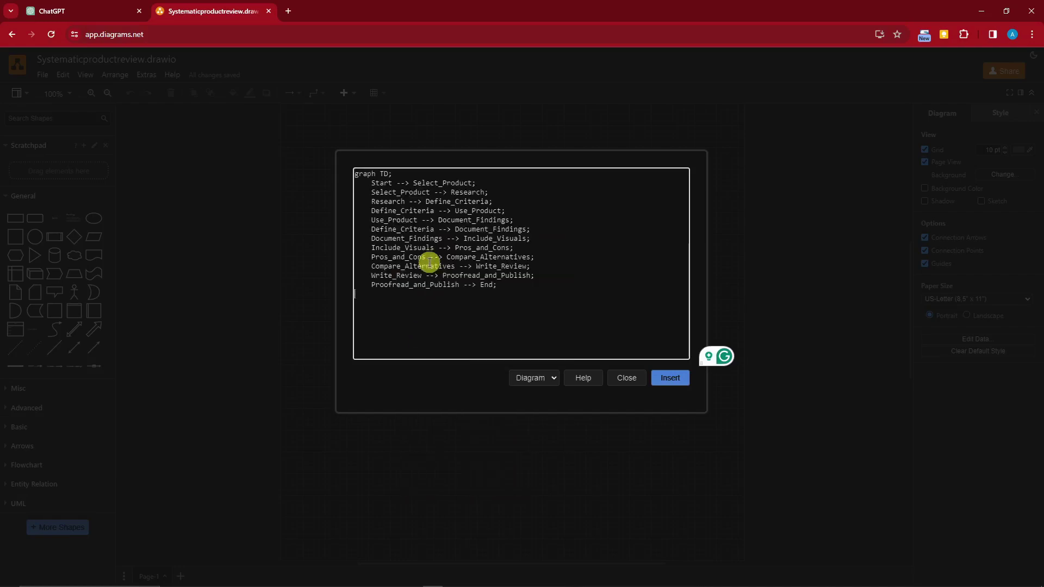
click(673, 378)
Deselect the inserted flowchart and scroll to inspect it from Start to End
scroll(446, 406, up, 4)
scroll(461, 388, down, 3)
click(472, 383)
scroll(472, 383, down, 3)
scroll(472, 383, down, 3)
scroll(473, 383, up, 5)
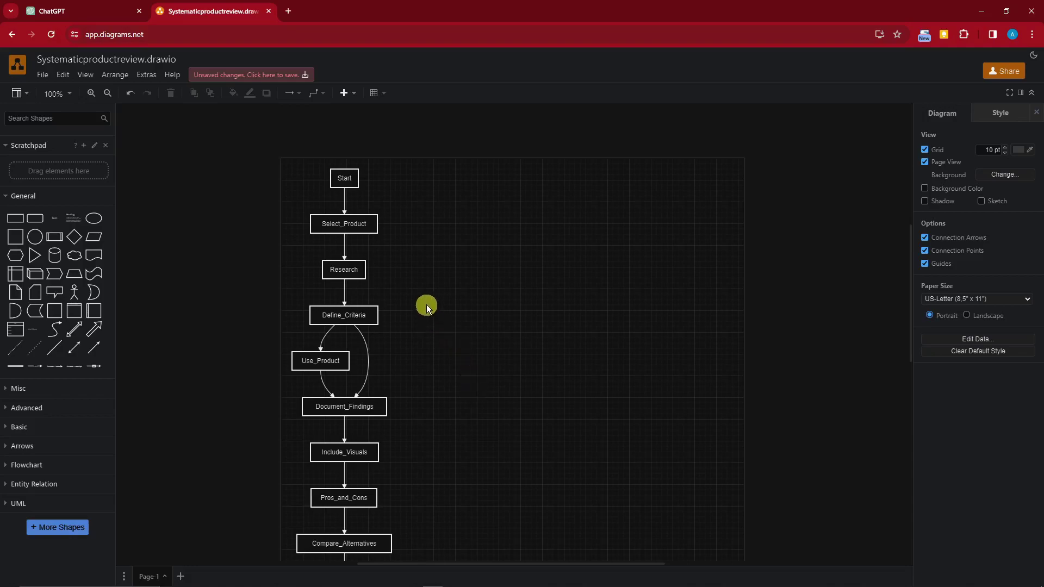
Give the Start box a blue fill and a bold Comic Sans MS label
scroll(280, 217, up, 3)
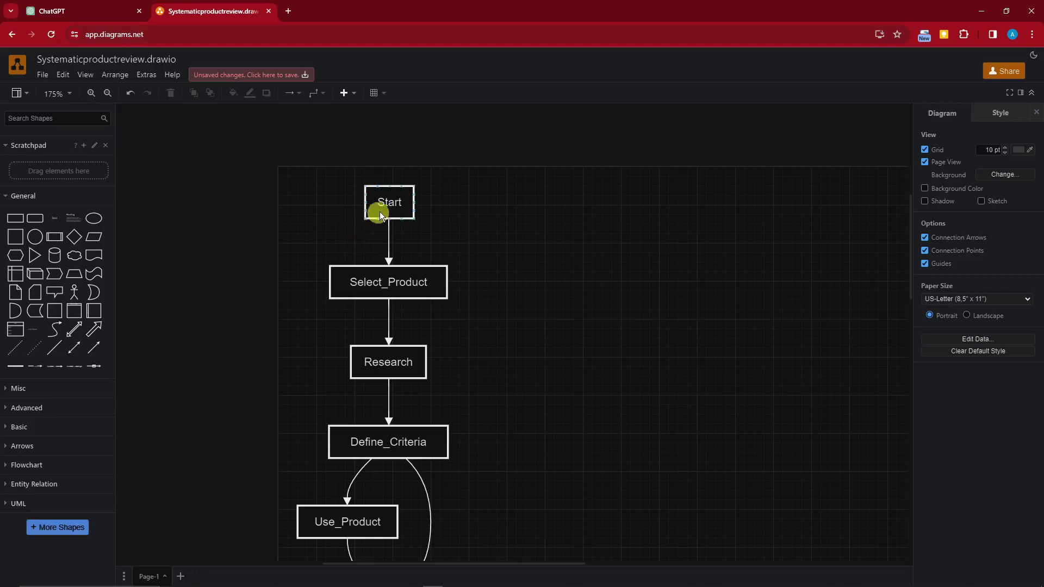
click(411, 186)
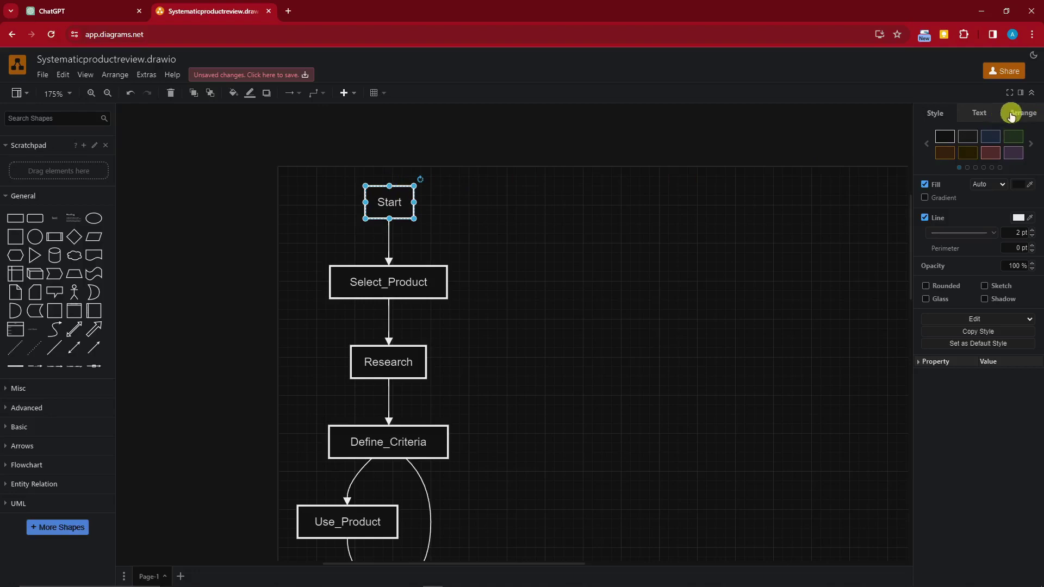
click(992, 138)
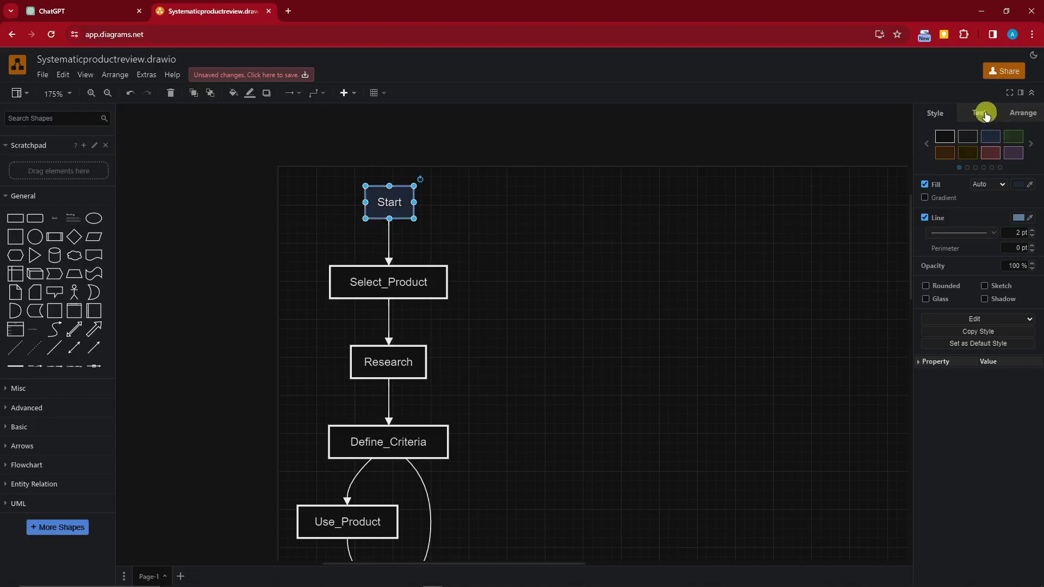
click(980, 112)
click(930, 166)
click(1003, 149)
click(964, 230)
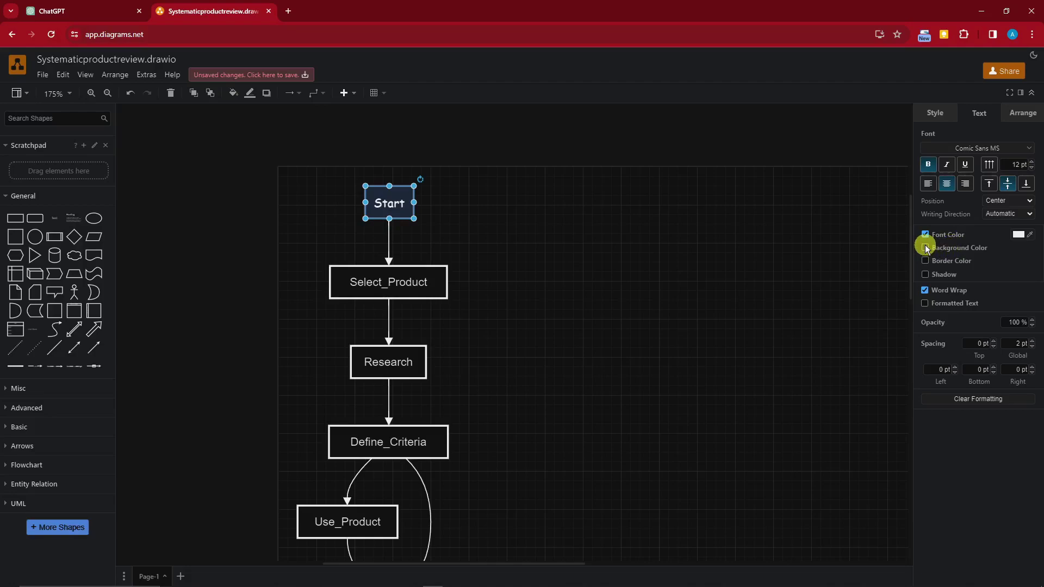
Turn on a red background colour behind the Start label
click(926, 248)
click(1018, 247)
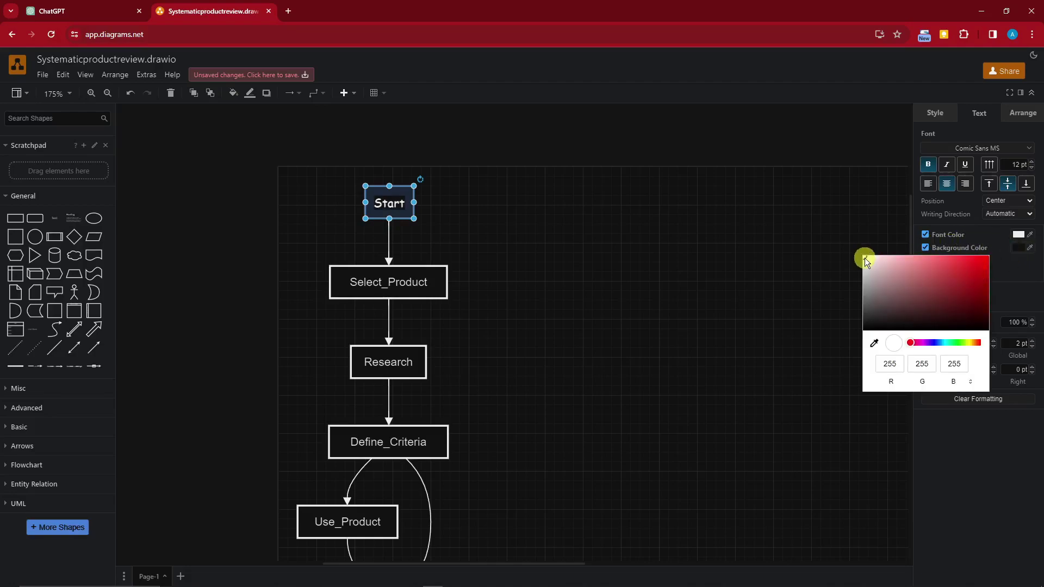
drag(865, 257, 984, 270)
click(706, 292)
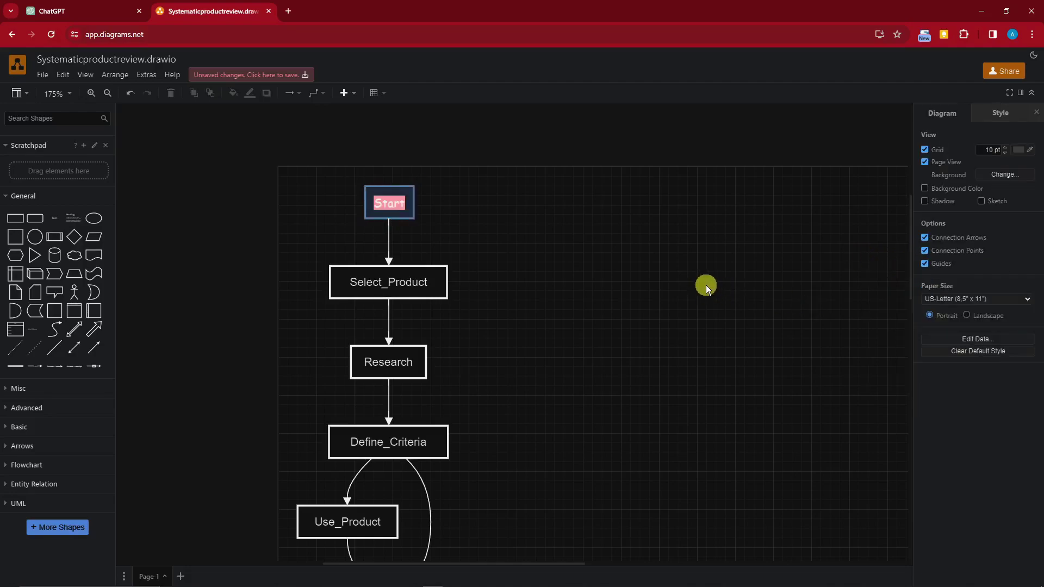
click(398, 194)
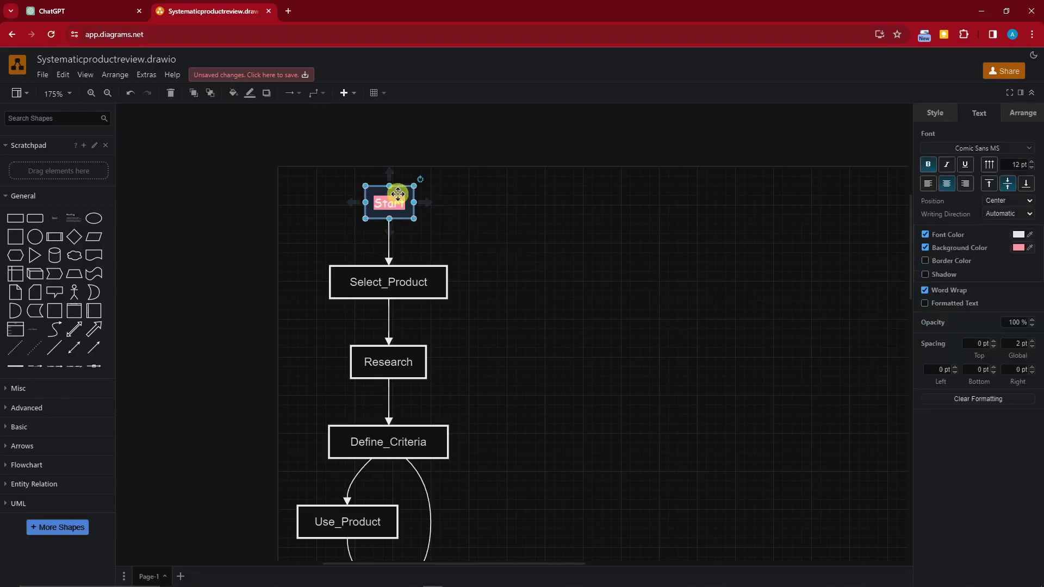
click(1021, 121)
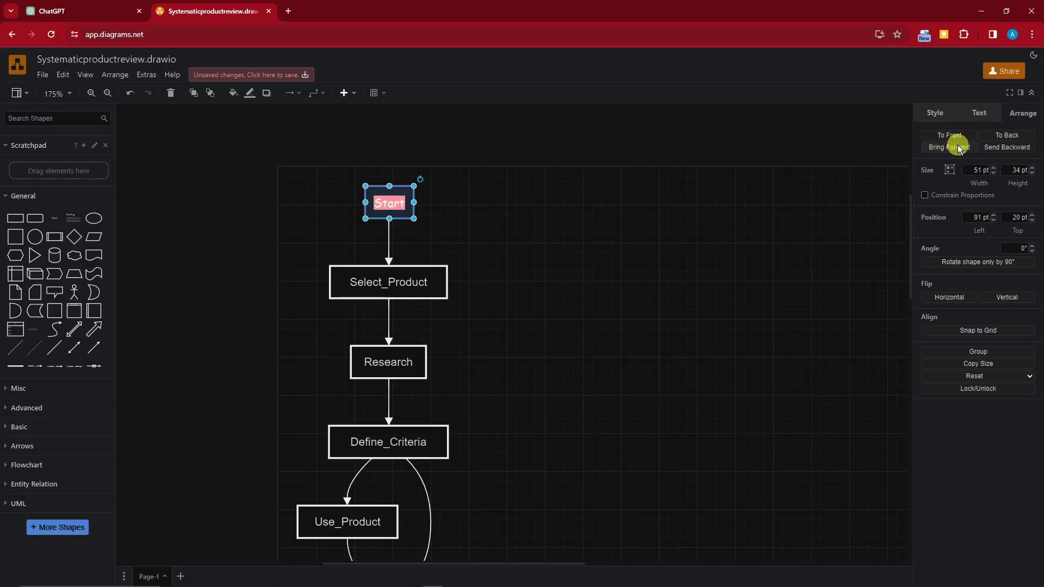
click(865, 119)
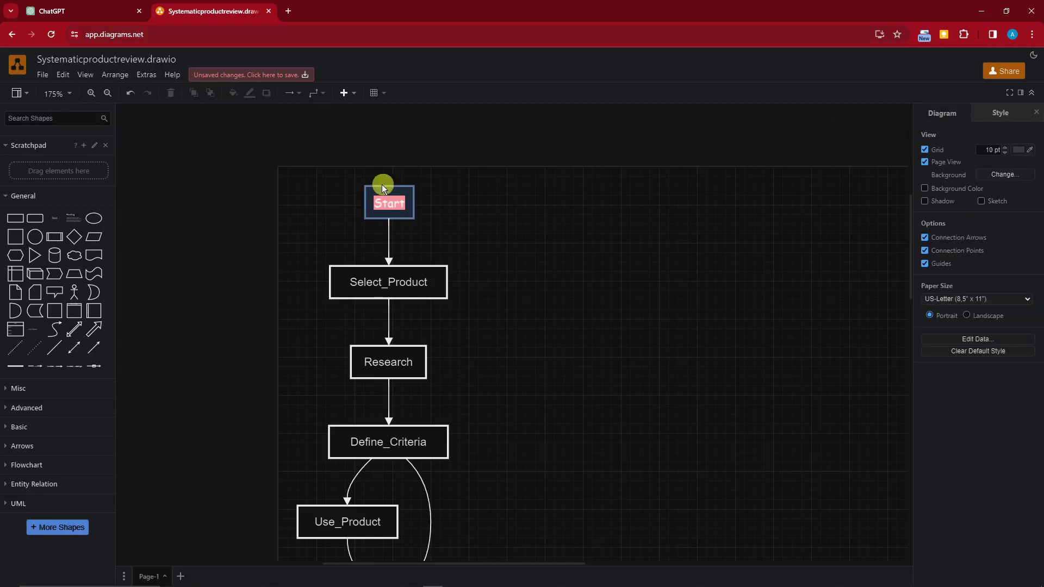
Try several diagram-wide colour themes, including lavender, and settle on orange for all shapes
scroll(381, 283, down, 2)
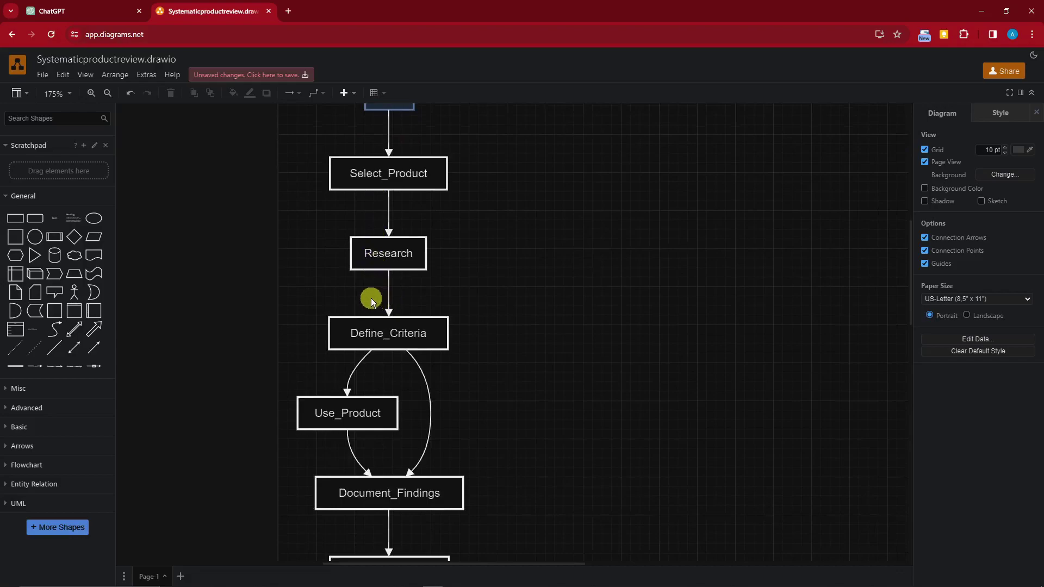
scroll(369, 298, down, 3)
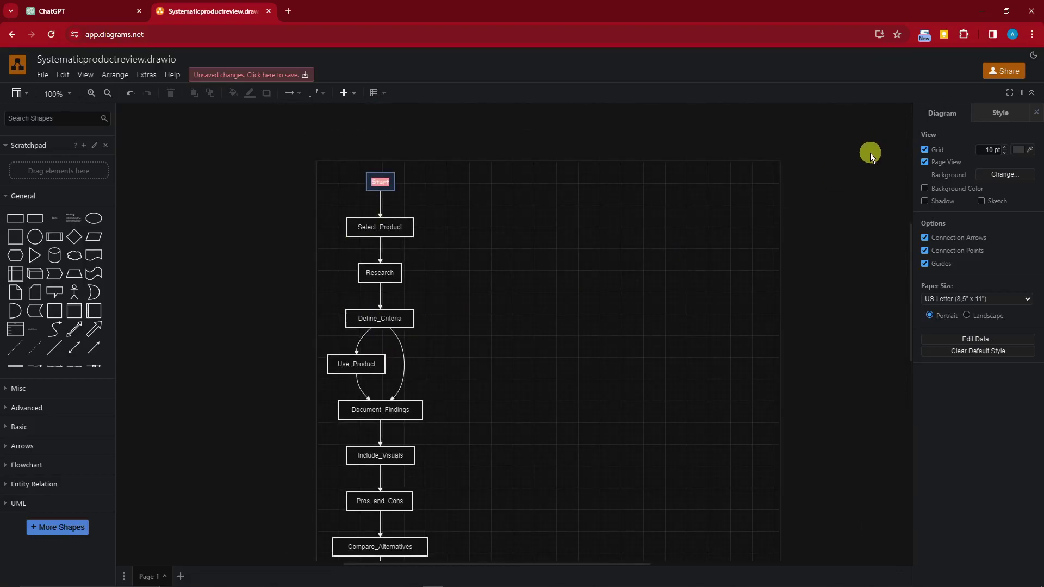
click(1003, 117)
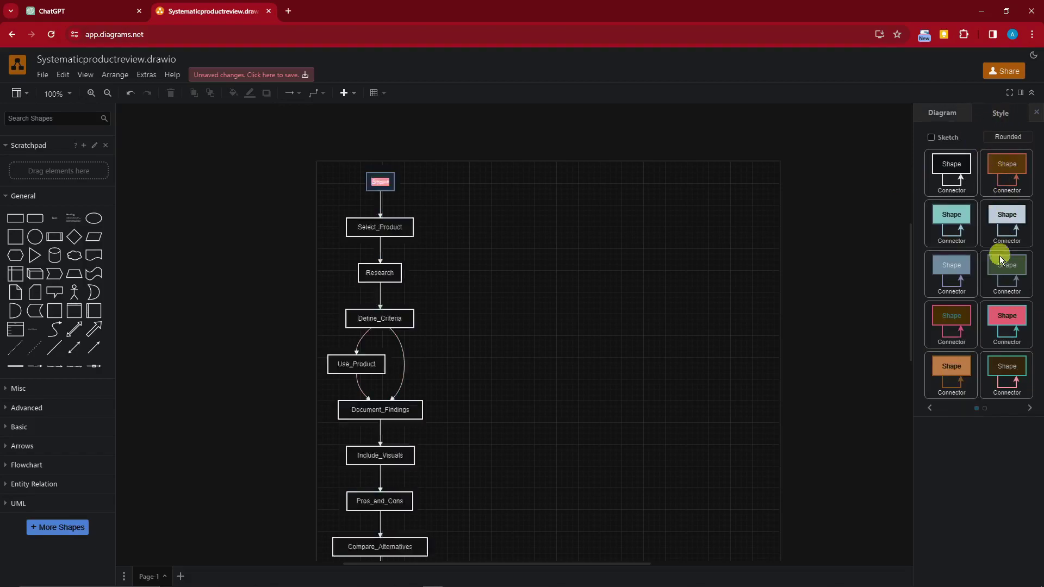
click(952, 370)
click(952, 215)
click(1006, 265)
click(1008, 375)
click(1030, 408)
click(953, 366)
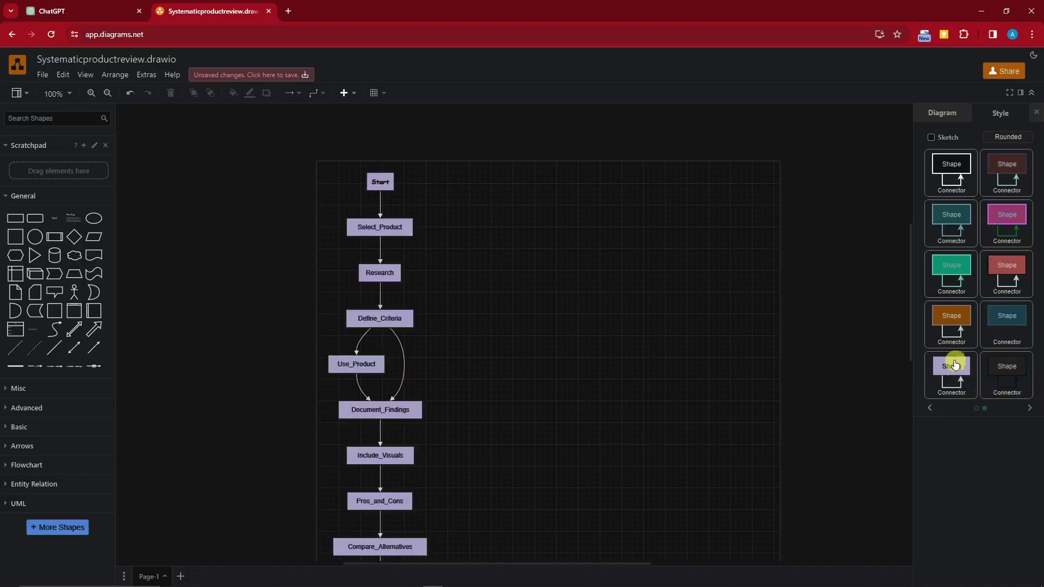
click(951, 327)
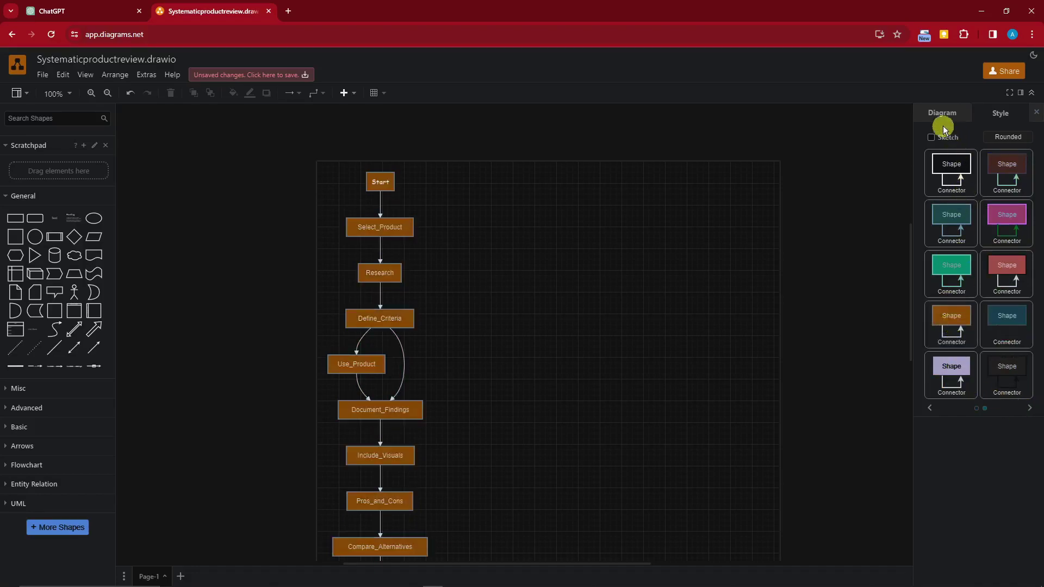
Apply a hand-drawn sketch look, then switch from dark teal to the bright green style
click(930, 137)
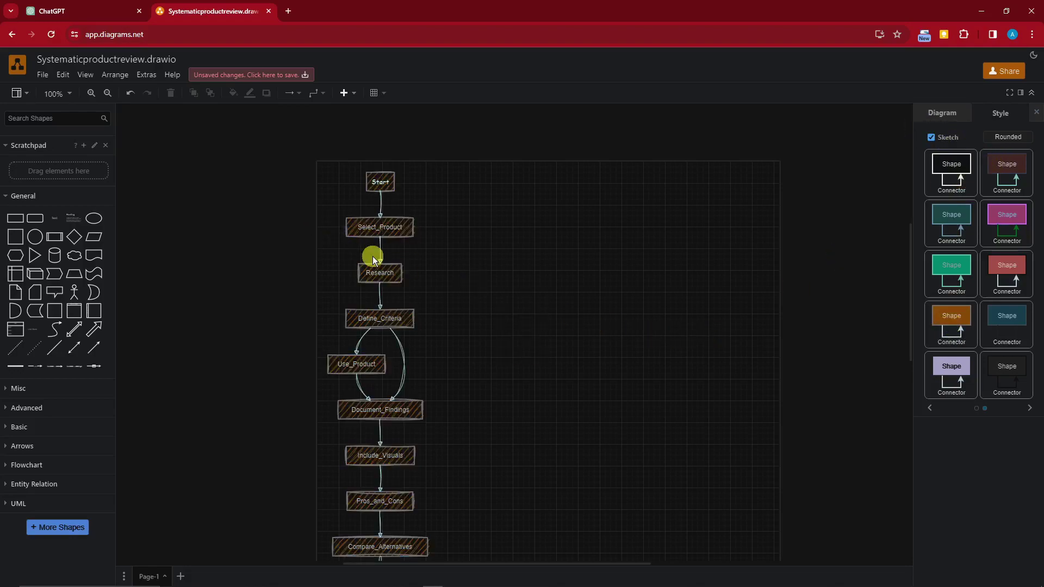
ctrl+scroll(372, 255, up, 4)
scroll(372, 255, up, 3)
scroll(369, 252, down, 2)
click(952, 219)
click(956, 267)
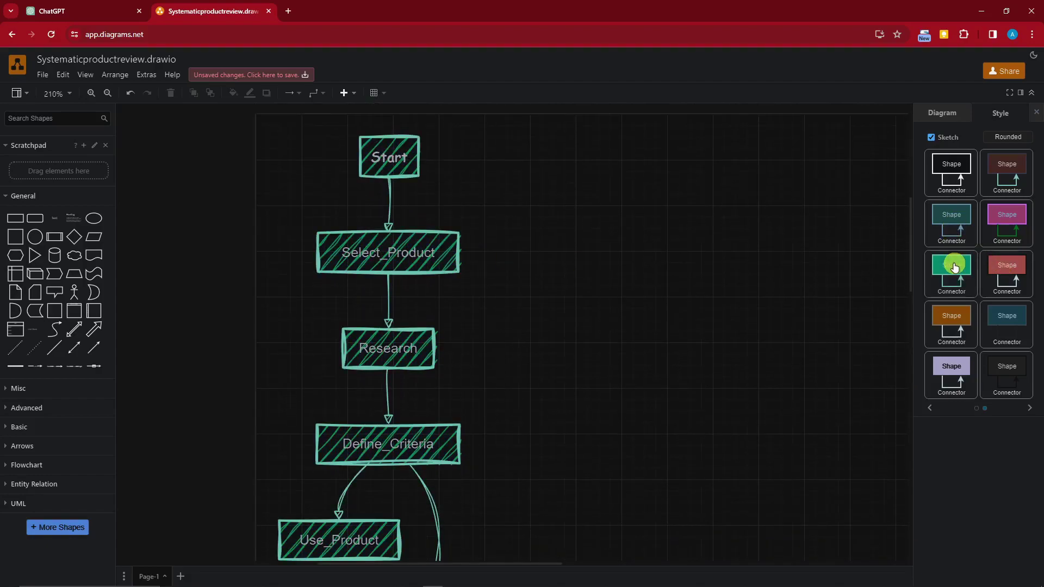
scroll(492, 231, down, 1)
scroll(493, 232, up, 1)
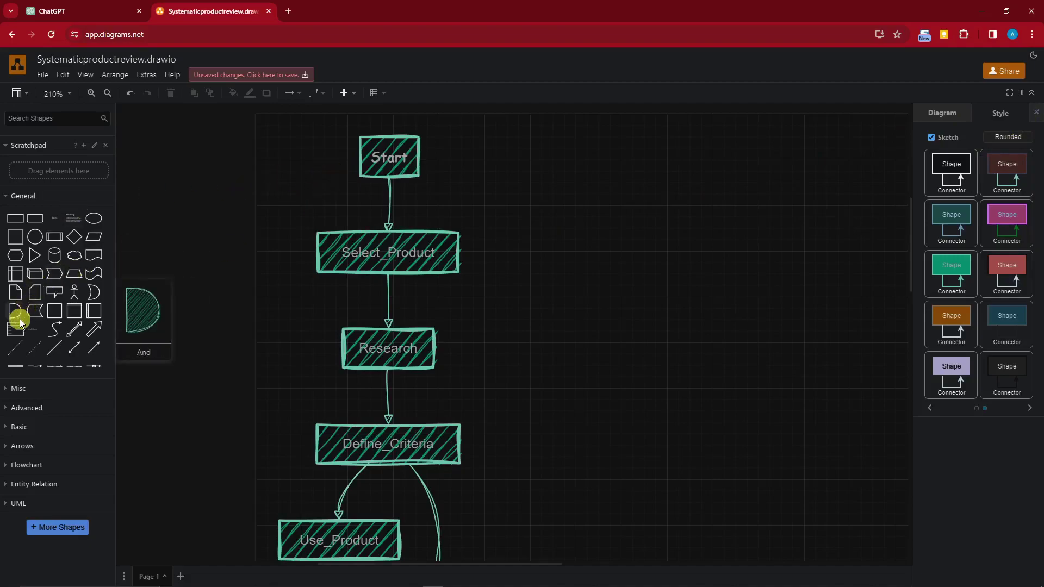
Draw a diagonal line from Select_Product to Define_Criteria, then select and delete it
click(55, 347)
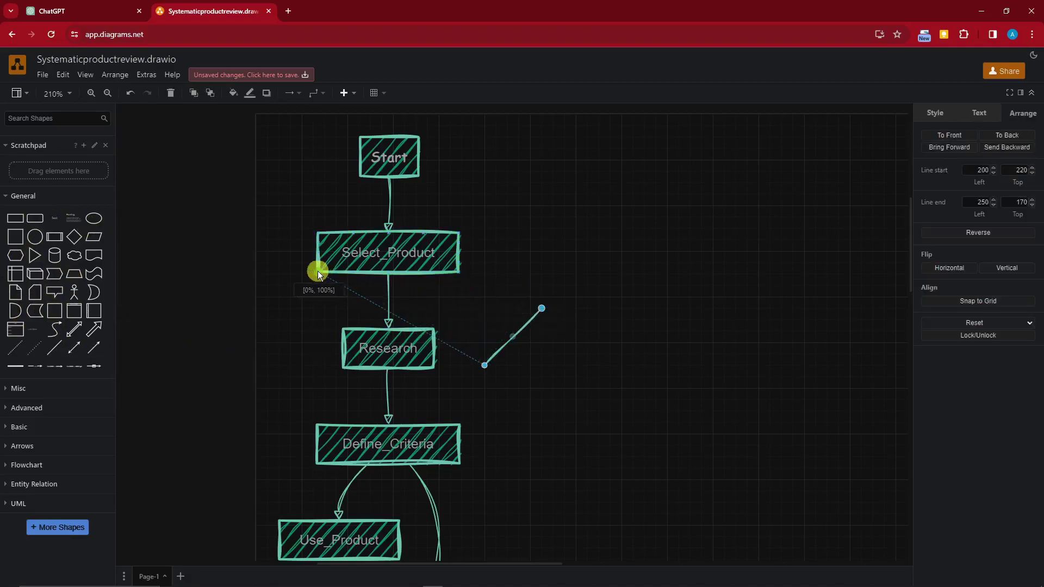
drag(318, 272, 318, 271)
drag(484, 365, 459, 424)
click(618, 375)
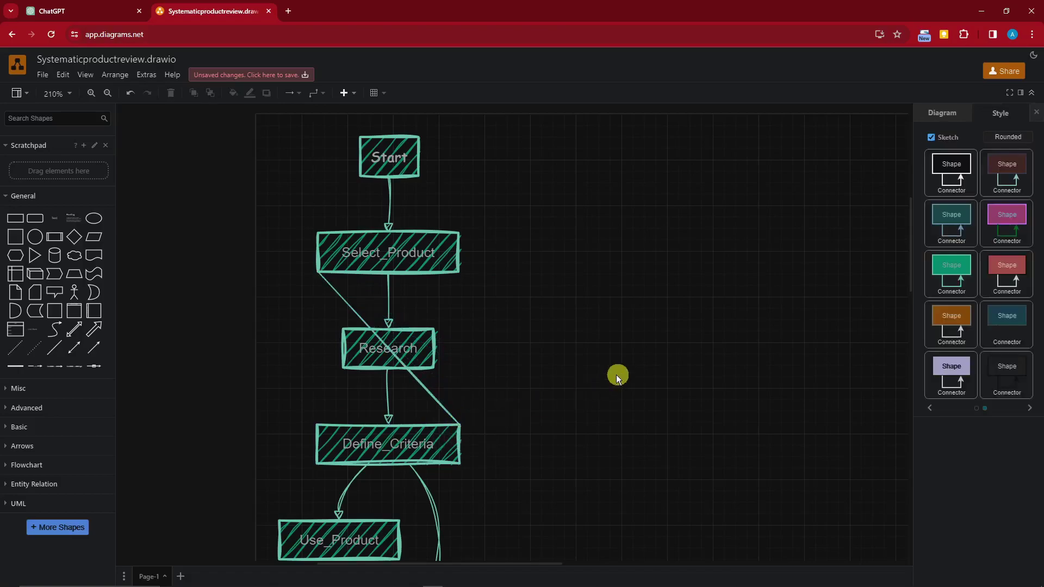
click(348, 305)
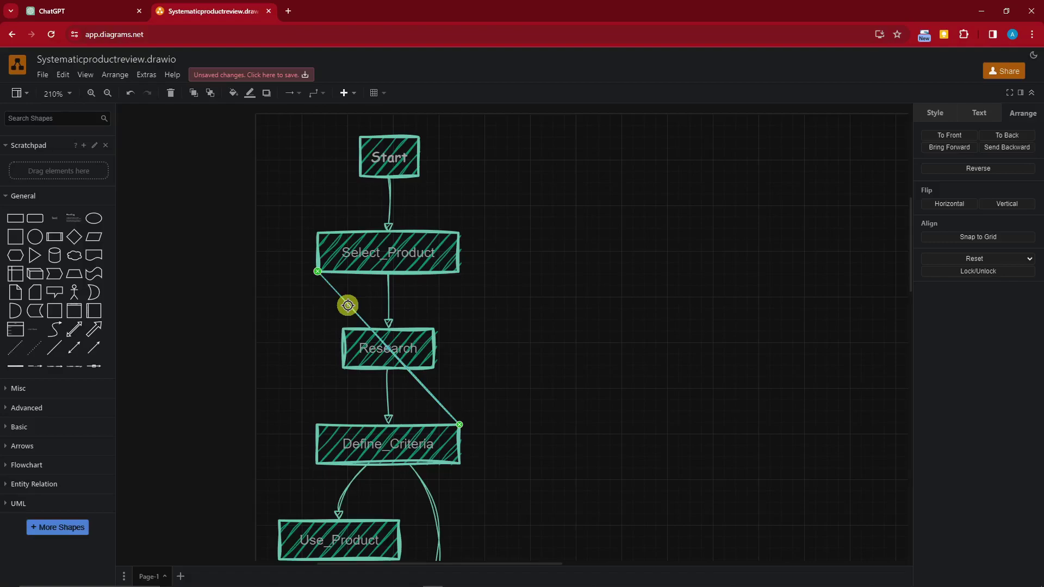
key(Delete)
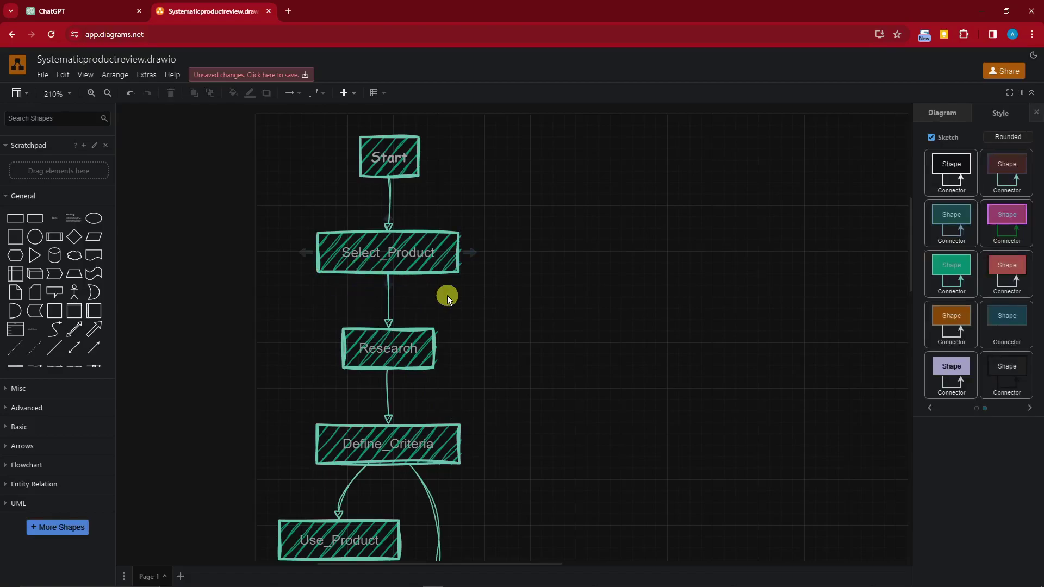
Add an Off Page Connector from the Advanced shapes and place it beside Use_Product
scroll(447, 299, down, 5)
scroll(447, 306, down, 1)
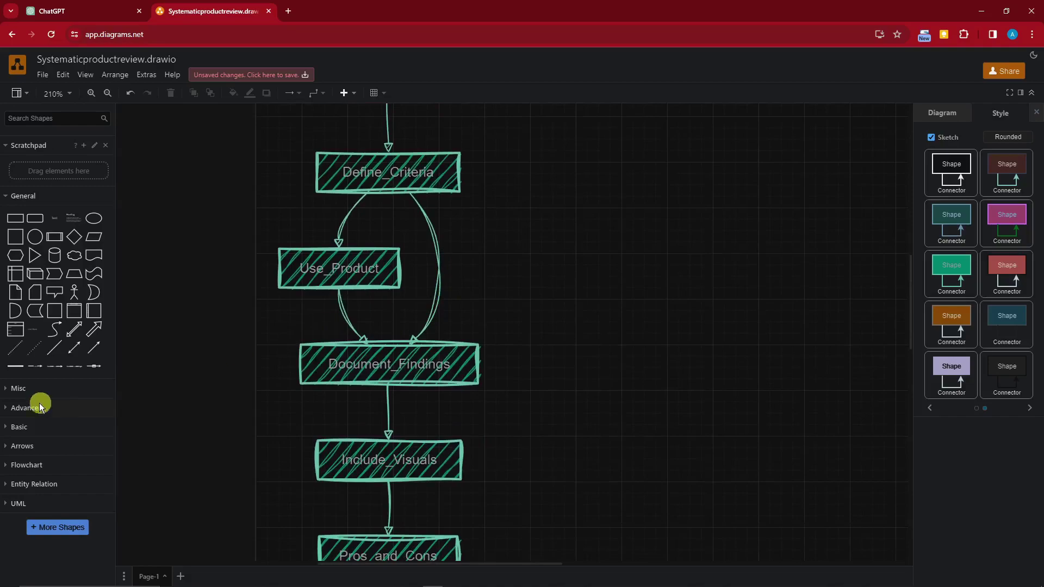
click(13, 390)
scroll(36, 389, down, 3)
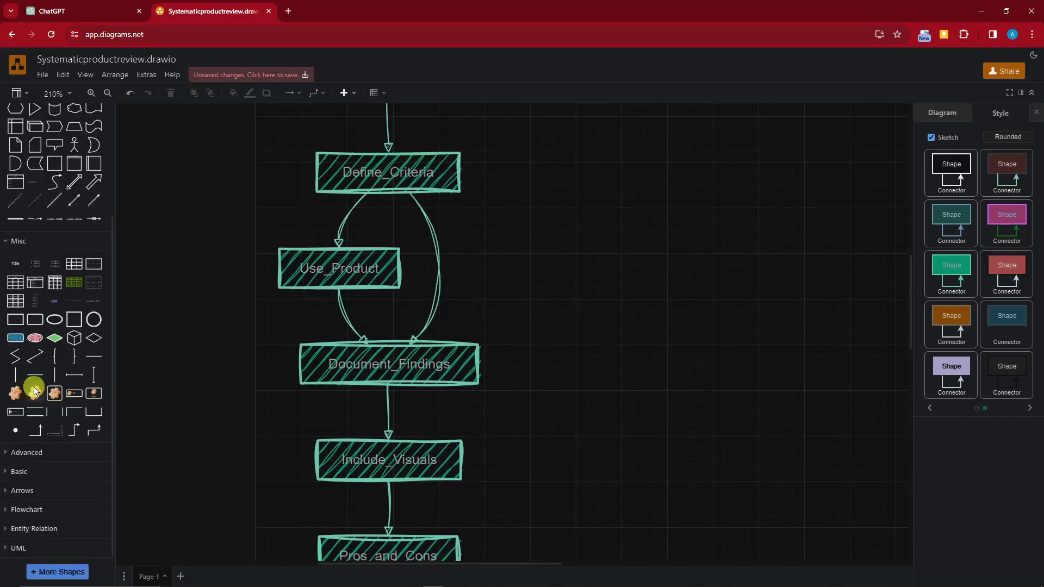
click(22, 454)
scroll(25, 451, down, 3)
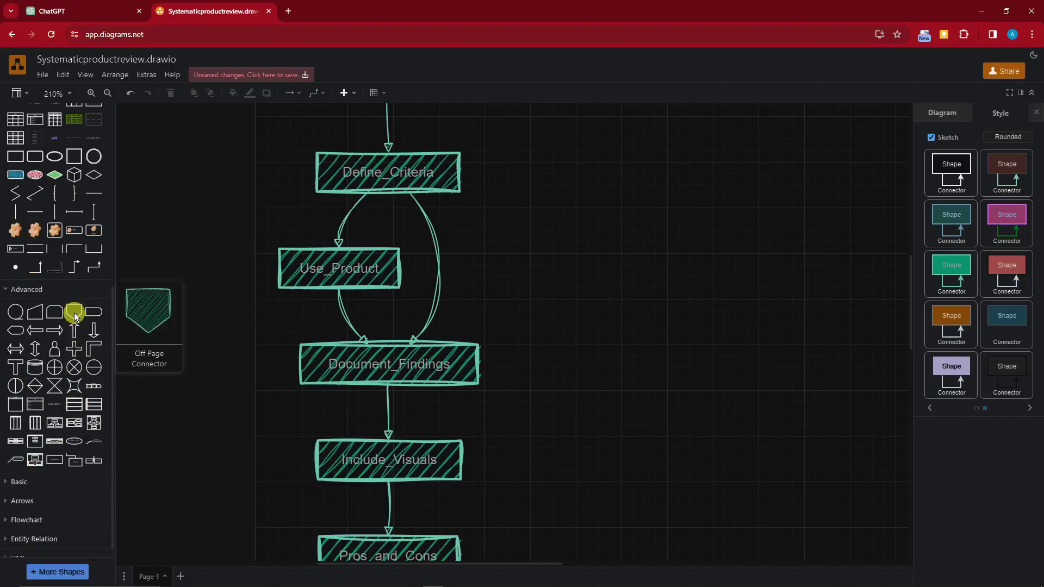
click(74, 312)
drag(503, 322, 507, 266)
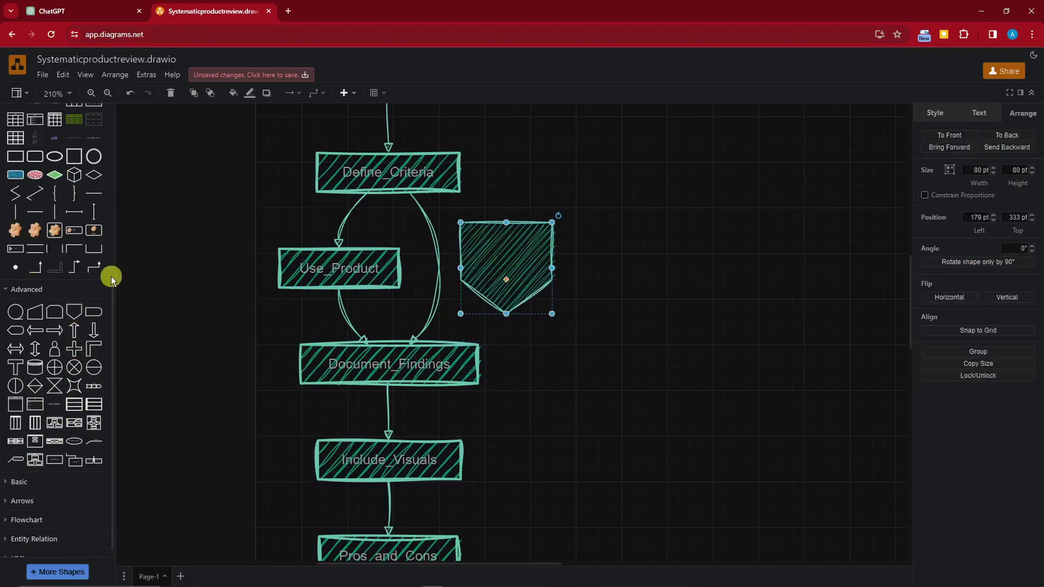
Add a straight line and shorten it into a small stub next to the connector
click(38, 198)
drag(601, 313, 455, 262)
click(642, 277)
scroll(266, 297, down, 3)
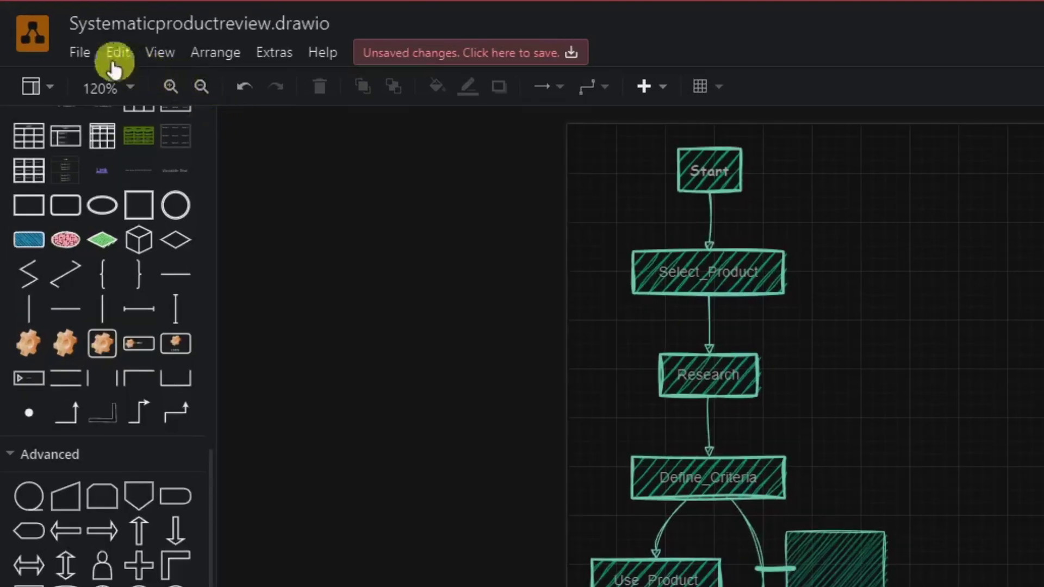
Export the diagram as PNG at Diagram size and download Systematicproductreview.drawio.png
click(43, 75)
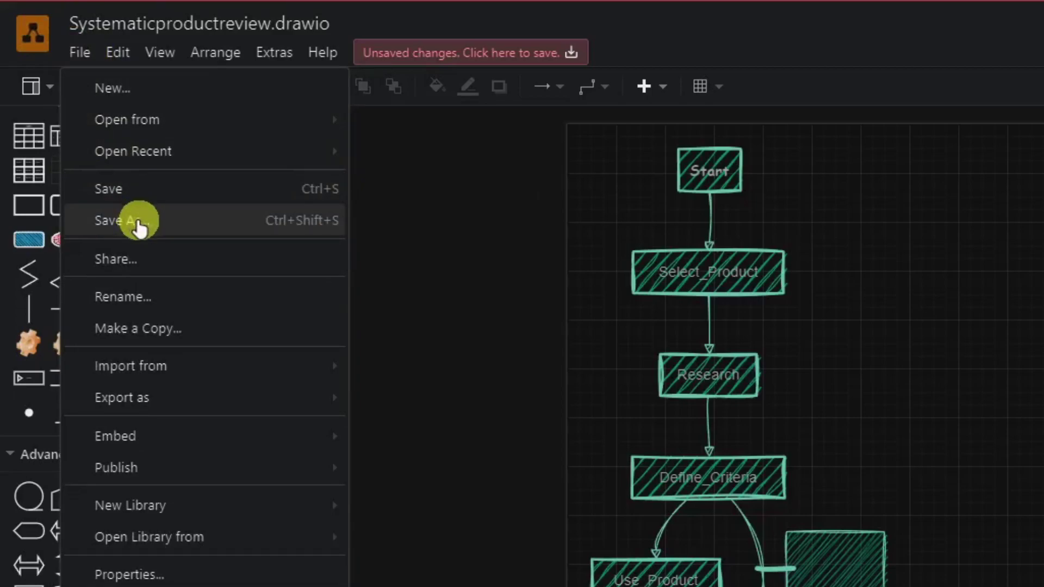
mouse_move(198, 401)
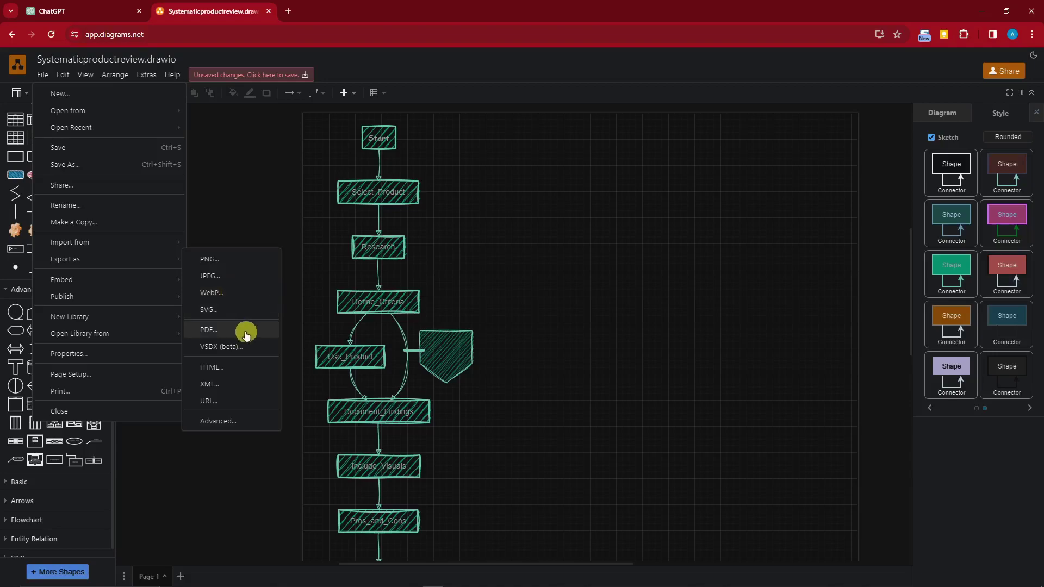
click(209, 274)
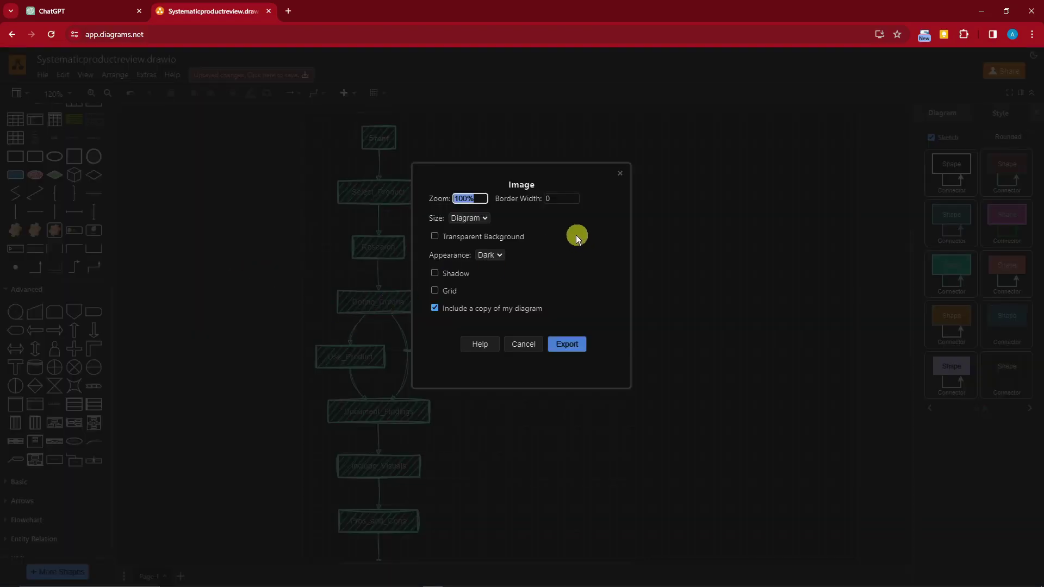
click(481, 221)
click(568, 342)
click(571, 246)
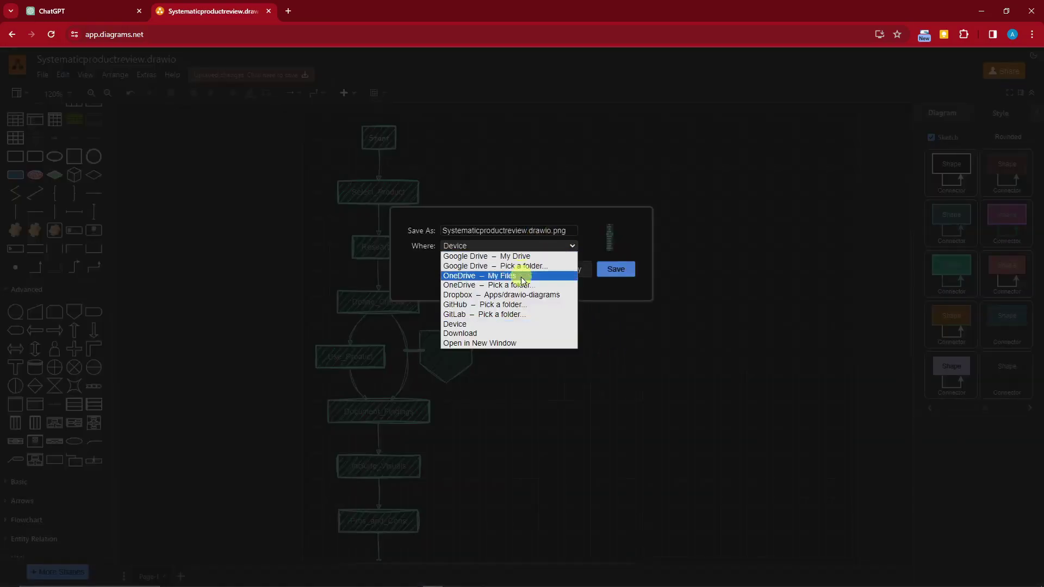
click(520, 333)
click(615, 274)
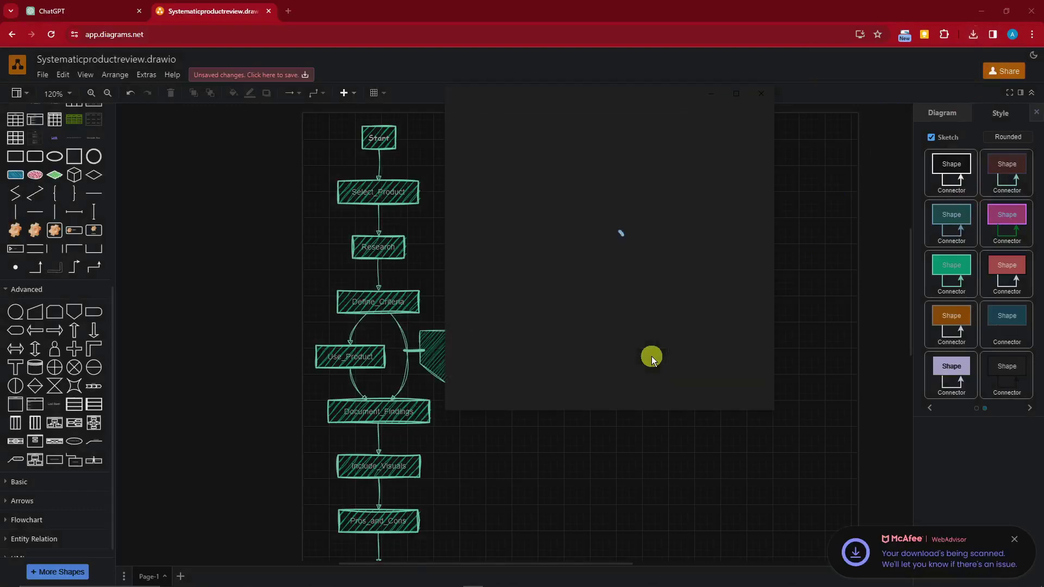
Zoom and pan through Systematicproductreview.drawio.png, then maximize Photos to show the whole flowchart
scroll(609, 180, up, 3)
scroll(604, 147, down, 1)
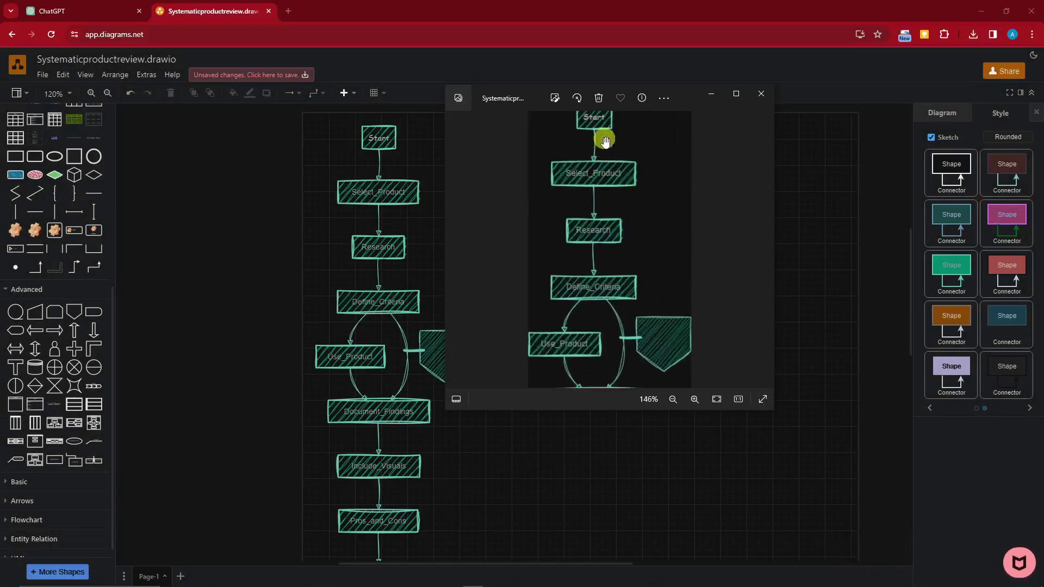
scroll(623, 154, up, 3)
scroll(620, 228, down, 4)
drag(623, 253, 611, 163)
scroll(626, 273, down, 3)
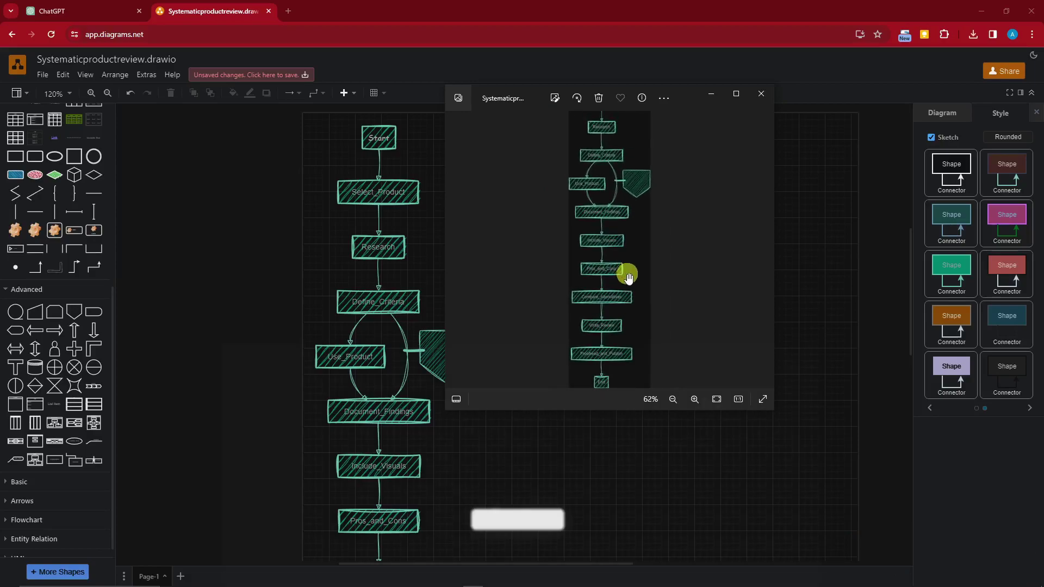
scroll(631, 272, down, 1)
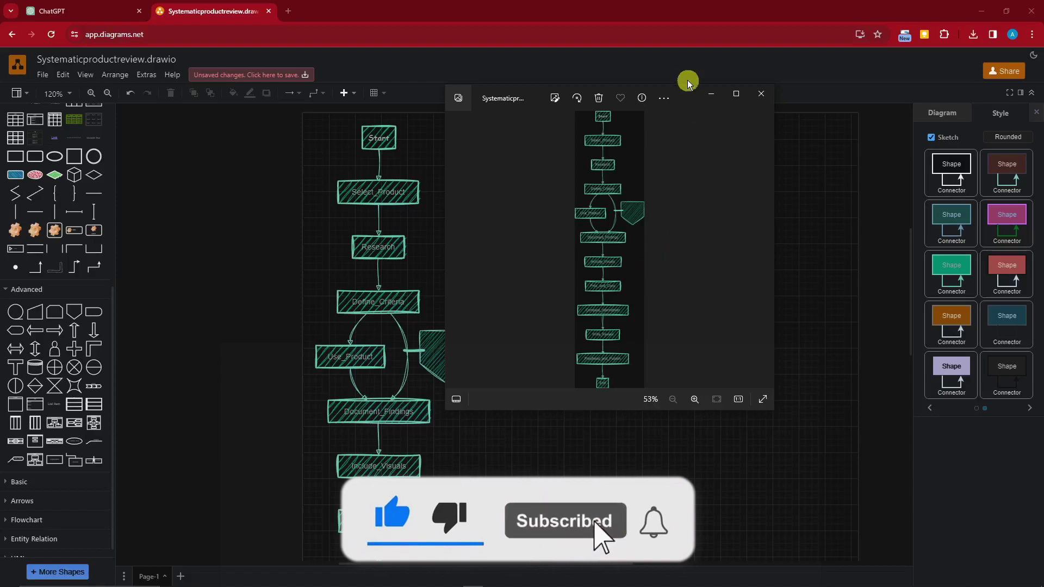
click(736, 93)
scroll(524, 85, up, 5)
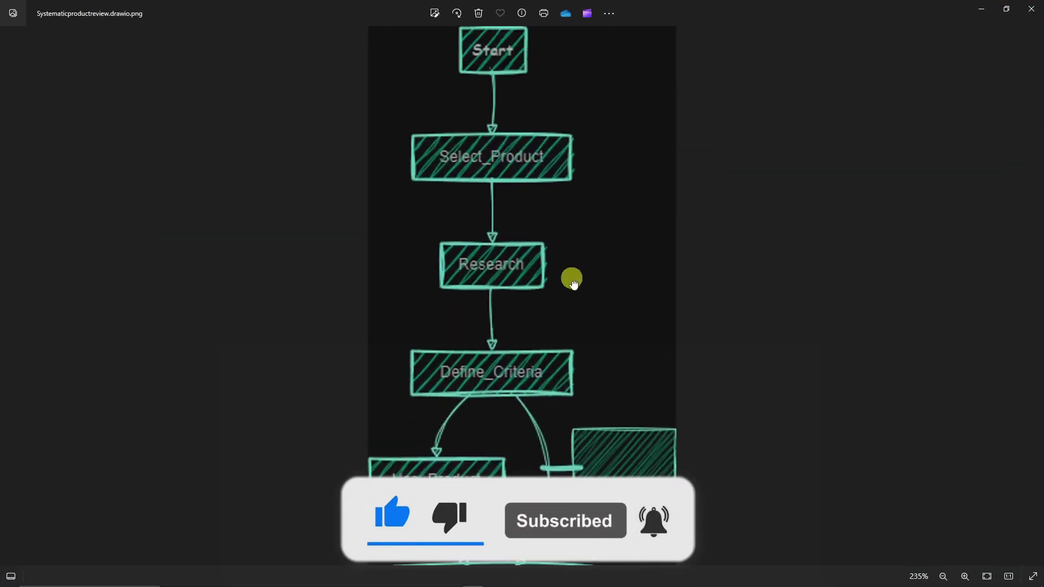
scroll(577, 272, down, 2)
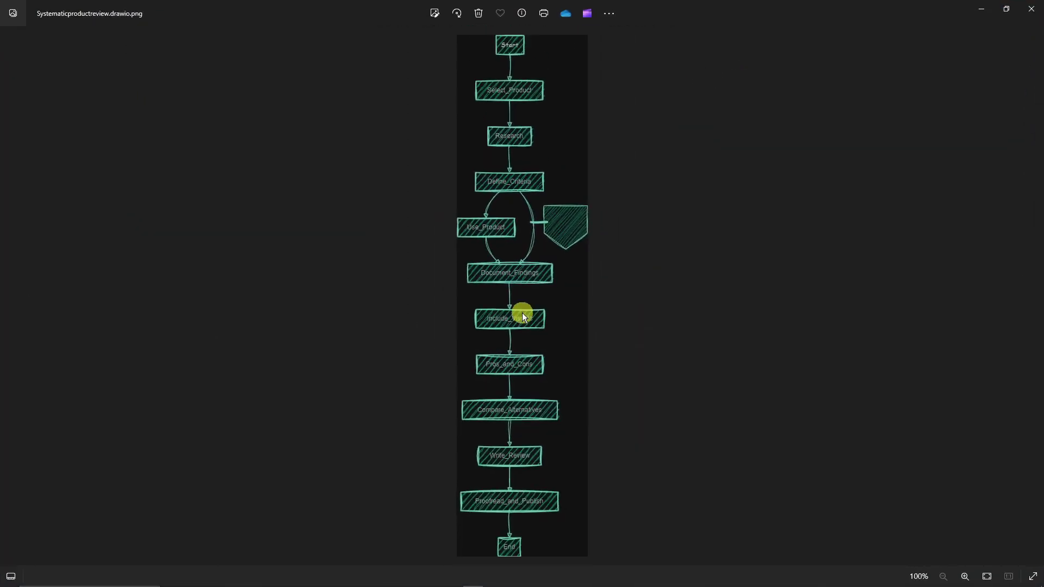